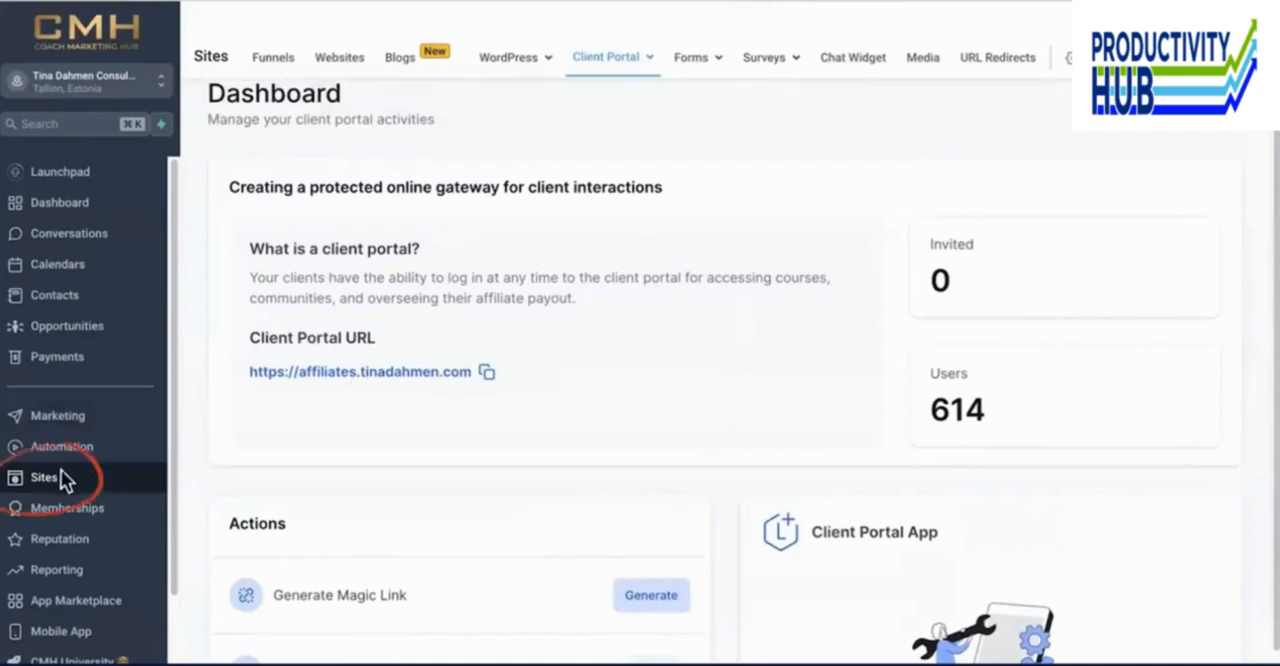
- Open the Client Portal dashboard and switch to the Client Portal settings
mouse_move(594, 77)
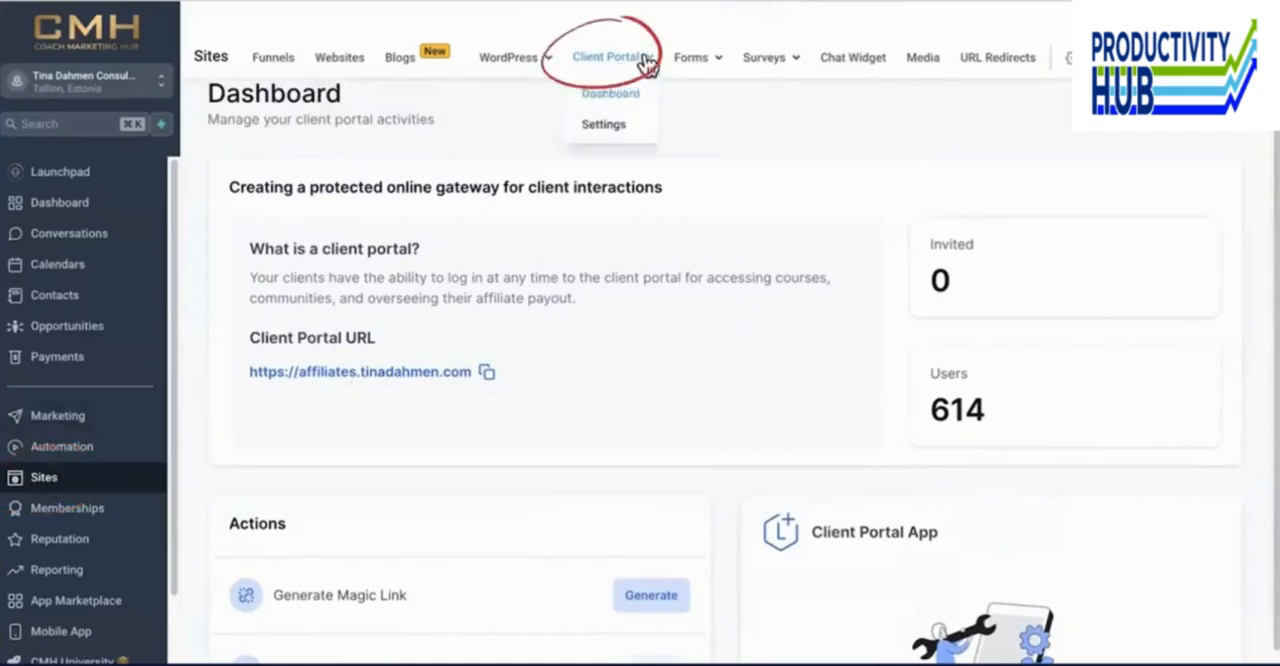
left_click(611, 97)
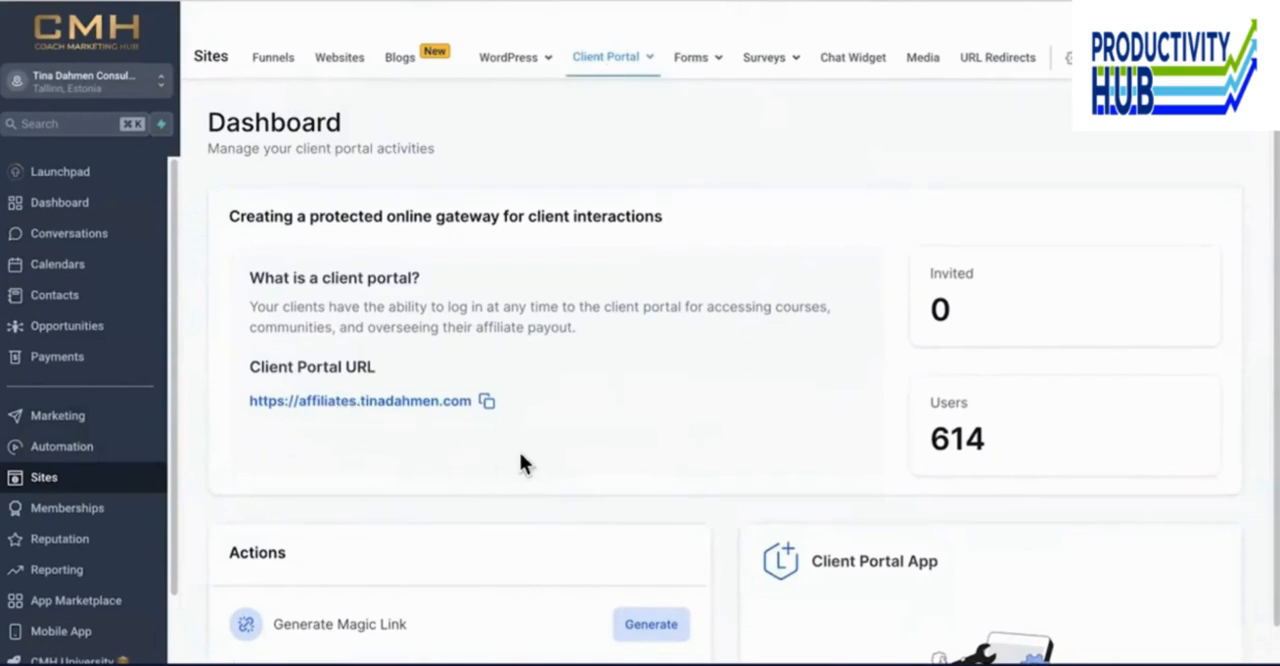
mouse_move(612, 67)
left_click(604, 127)
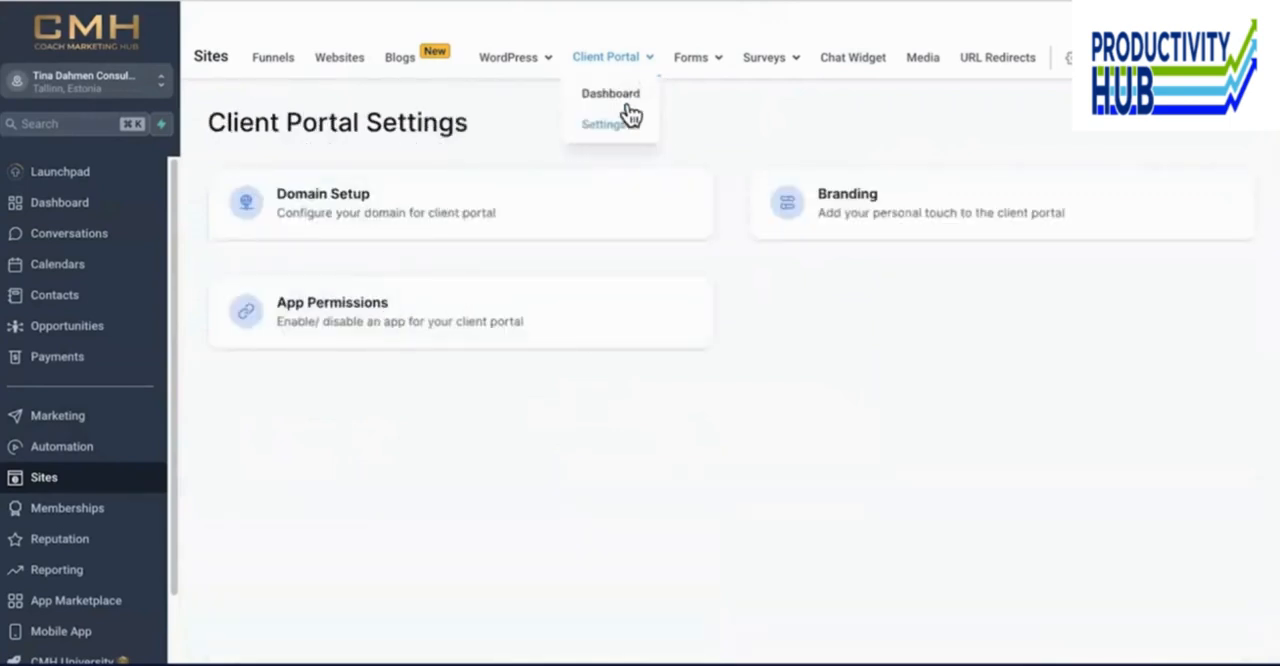
left_click(490, 208)
scroll(620, 340, "down", 3)
mouse_move(612, 57)
left_click(604, 127)
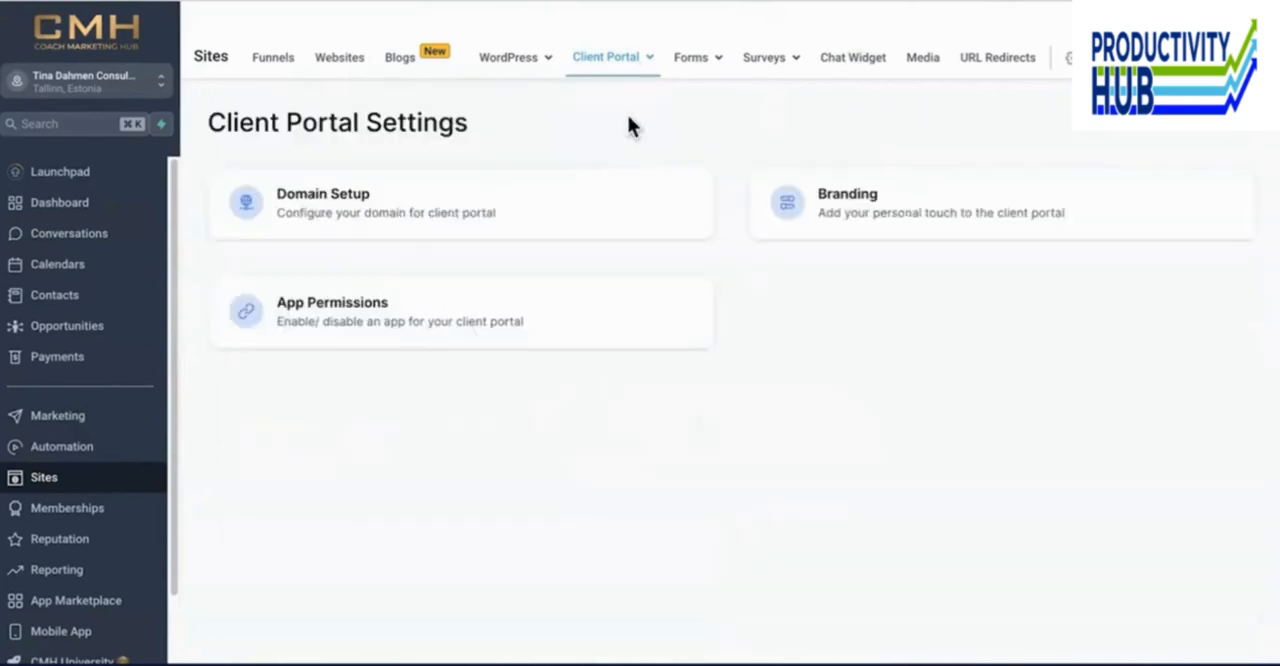
- Open the portal's Domain Setup and examine the custom domain and the target values for its CNAME and A records
left_click(470, 212)
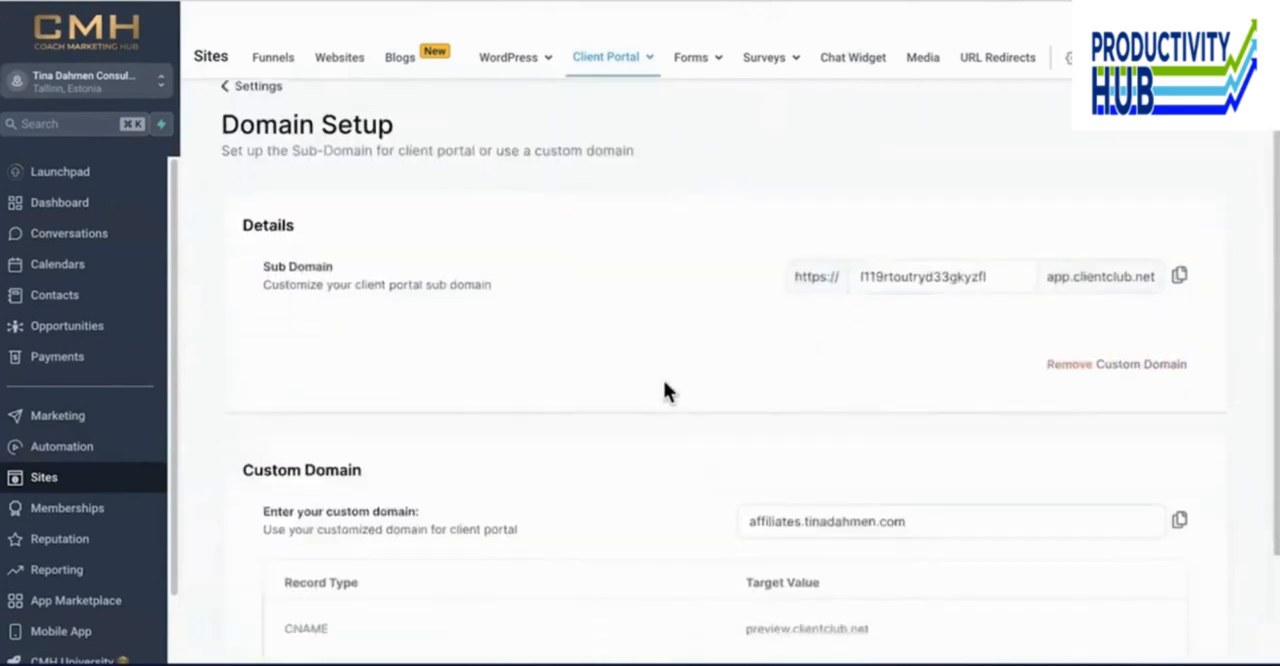
scroll(700, 410, "down", 3)
left_click_drag(944, 421, 752, 421)
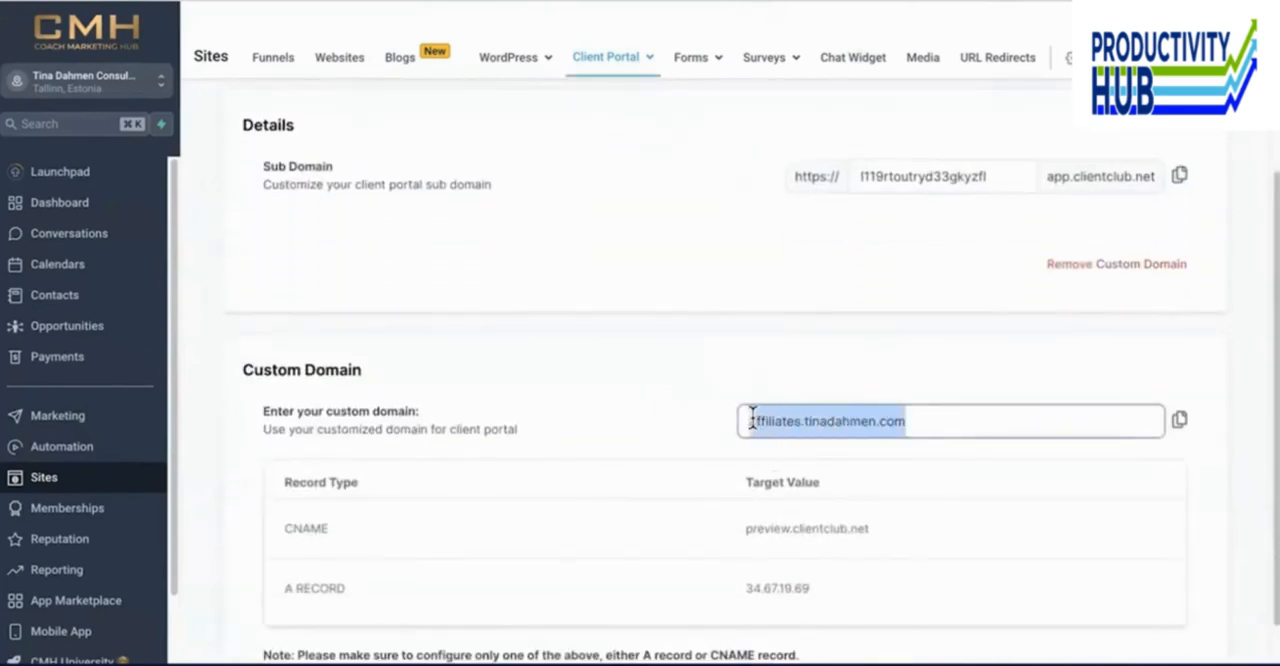
scroll(652, 457, "down", 1)
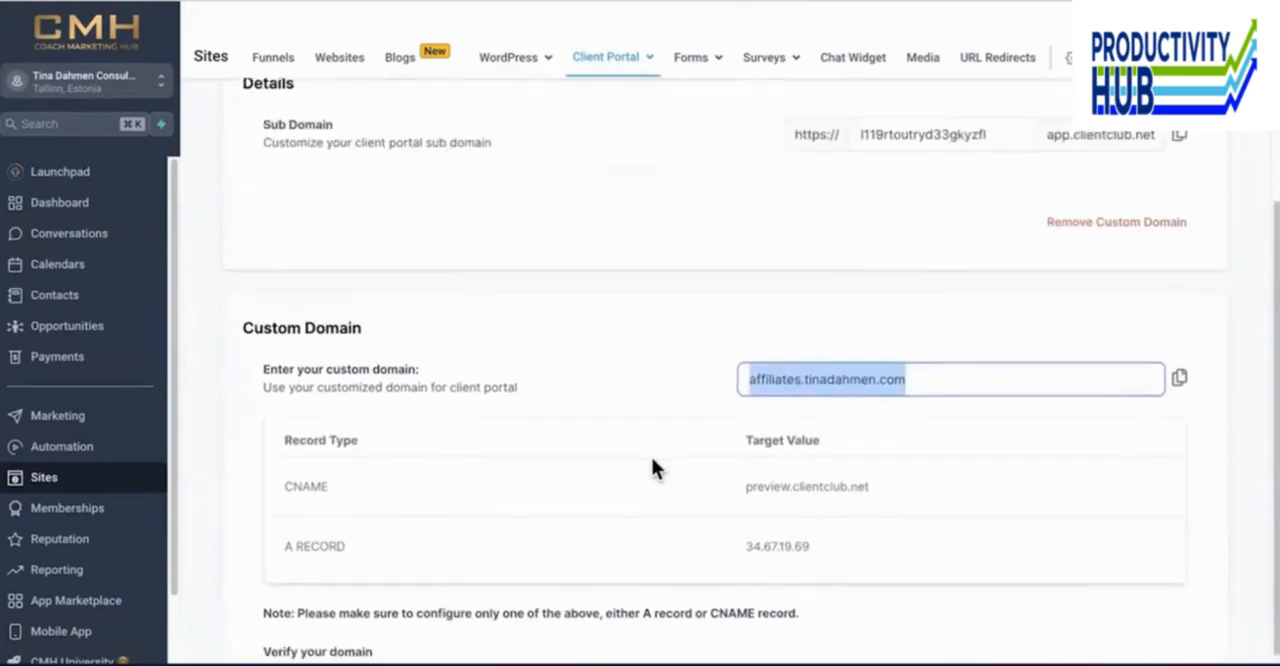
left_click(742, 488)
left_click_drag(742, 488, 929, 483)
scroll(705, 467, "up", 5)
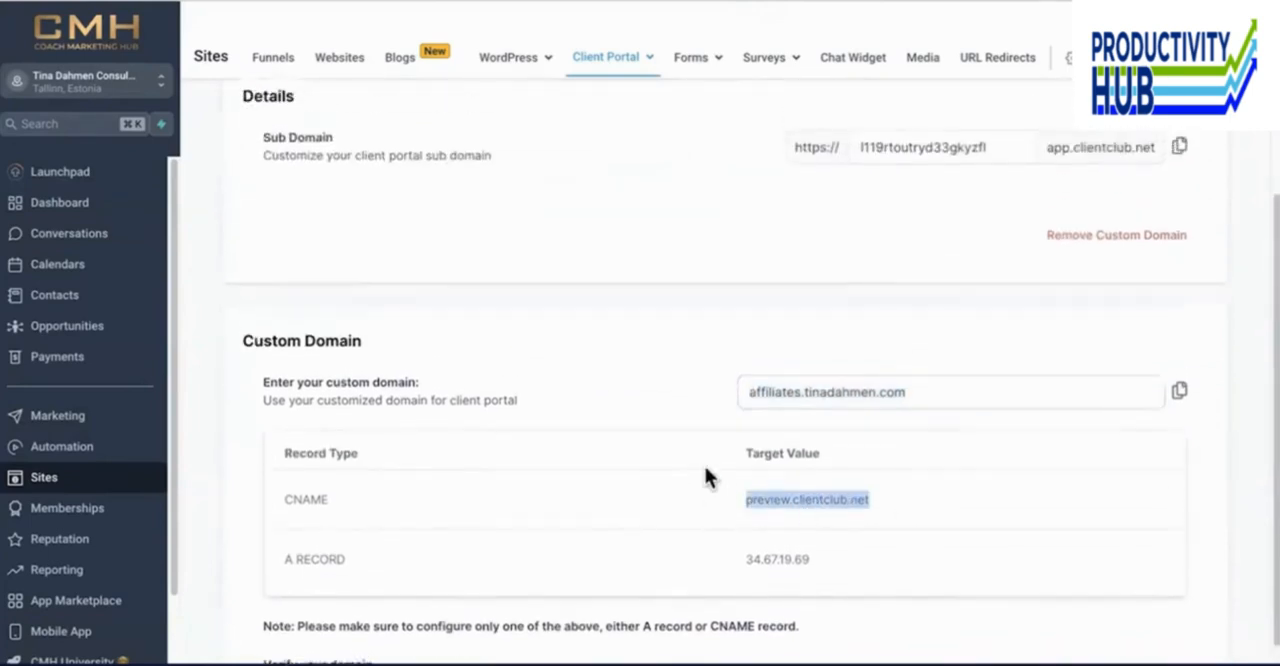
- Return to the Client Portal dashboard and look over the portal URL and the available actions
left_click(610, 93)
scroll(417, 402, "down", 3)
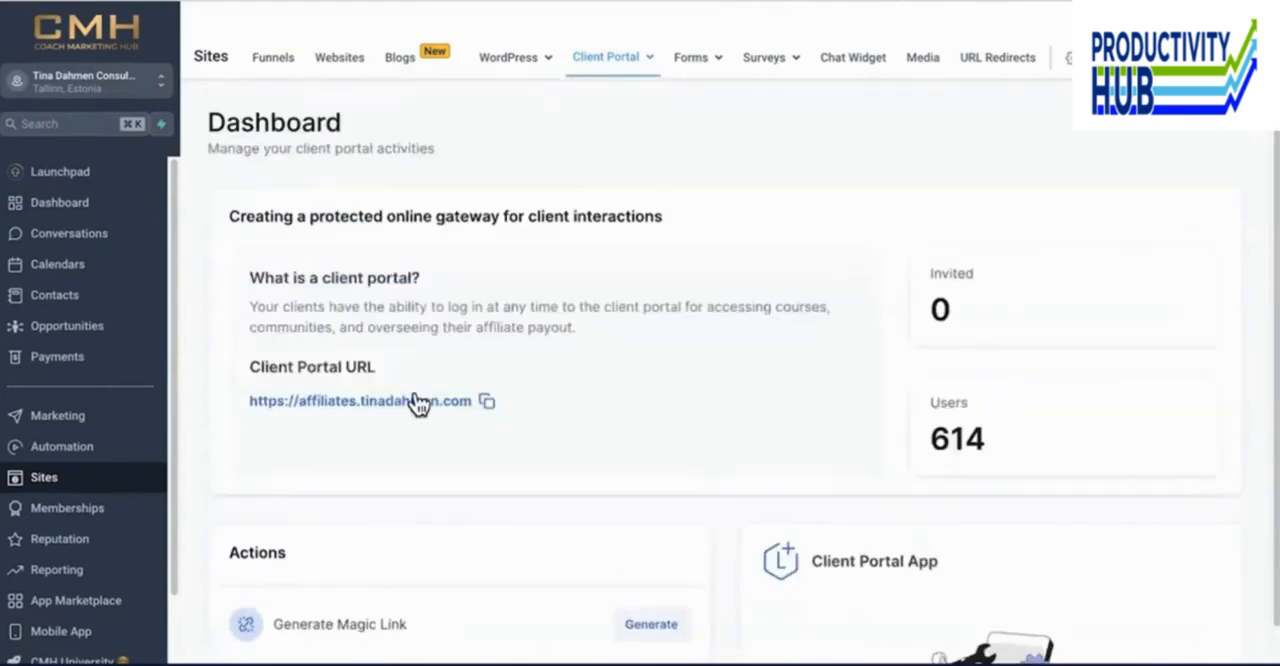
scroll(417, 403, "down", 3)
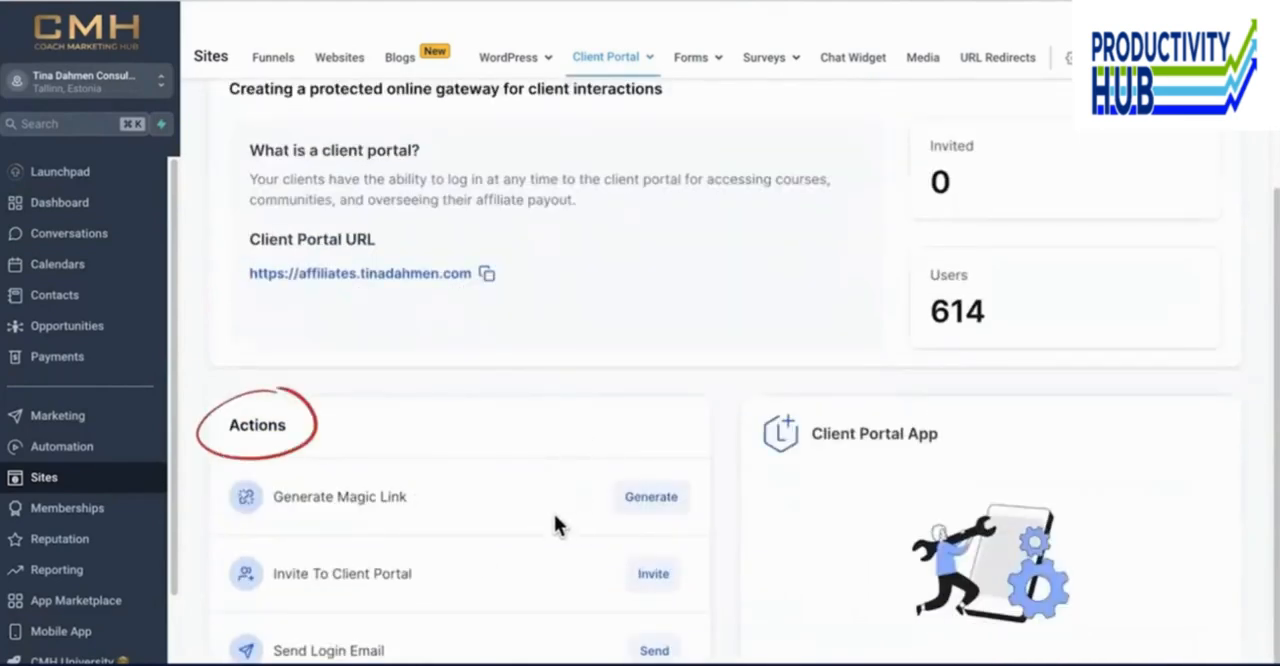
- Generate a Contact magic link for the chosen contact with Send Email enabled, and copy the link
left_click(648, 500)
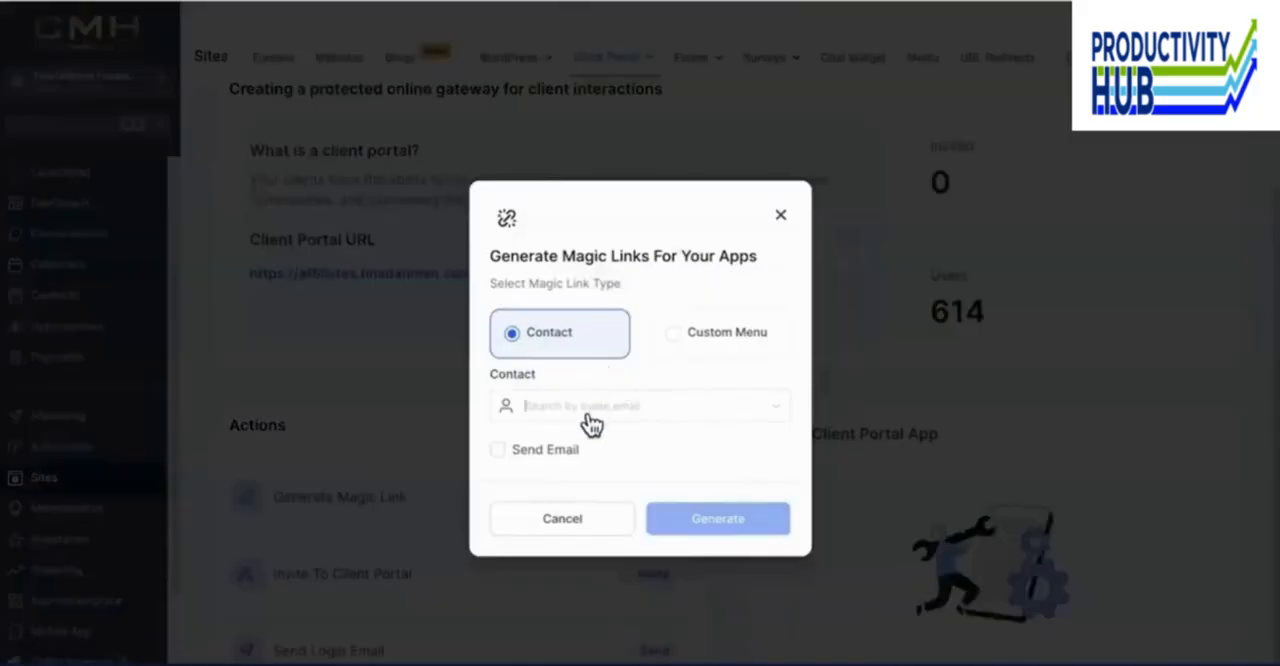
left_click(590, 416)
type("tina")
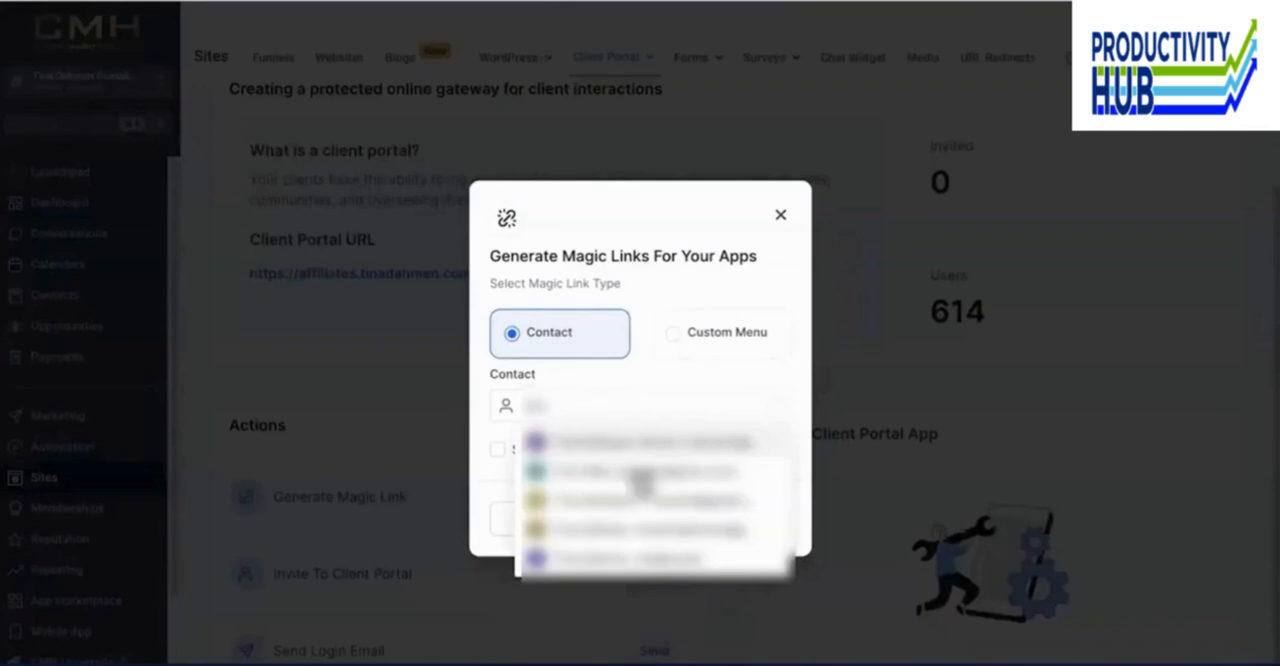
left_click(686, 540)
left_click(537, 462)
left_click(684, 524)
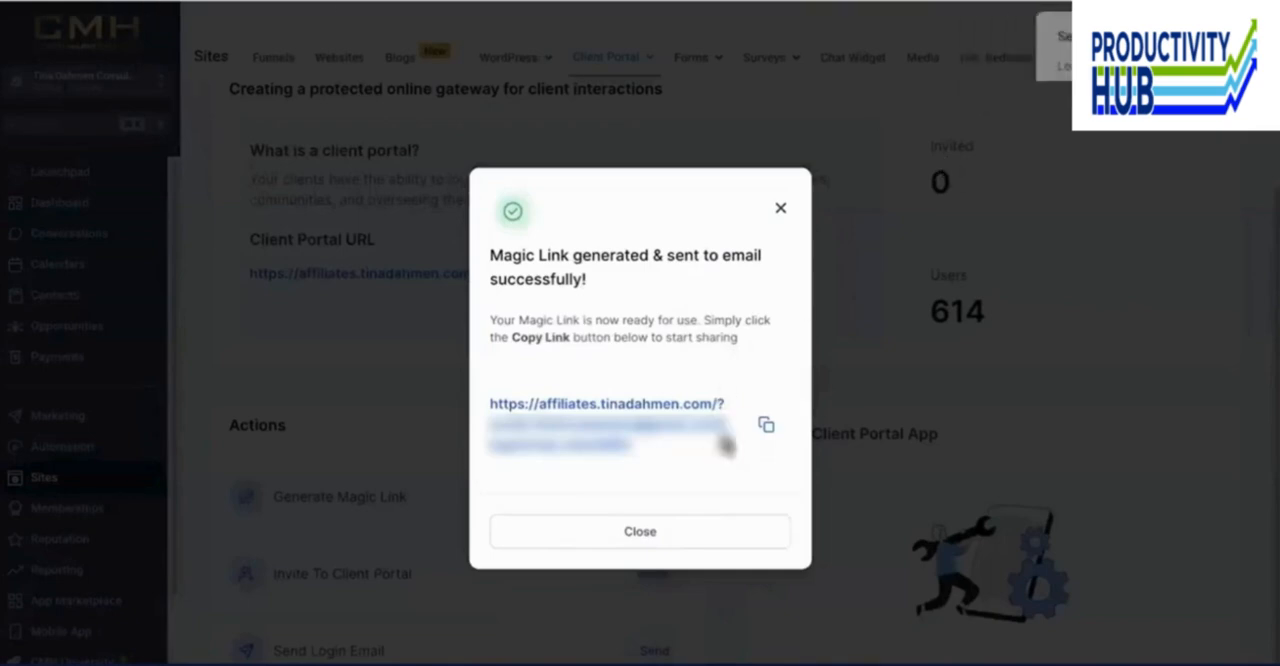
left_click(766, 426)
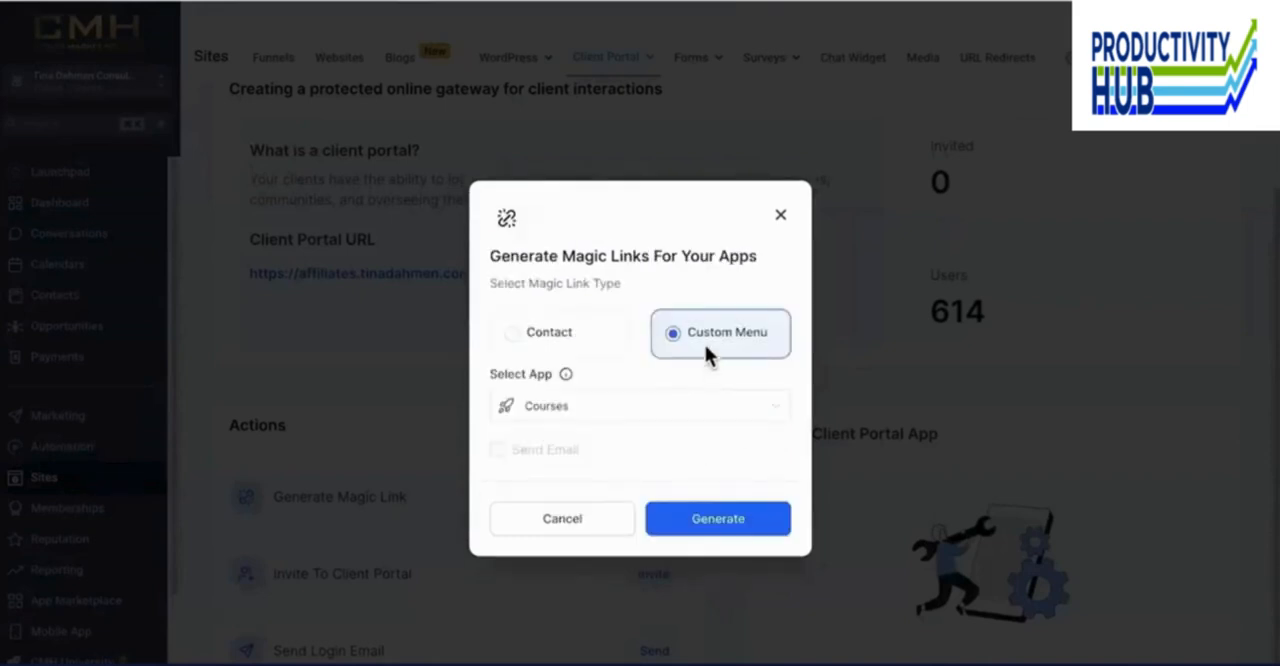
- Generate a Custom Menu magic link for the Courses app
left_click(665, 412)
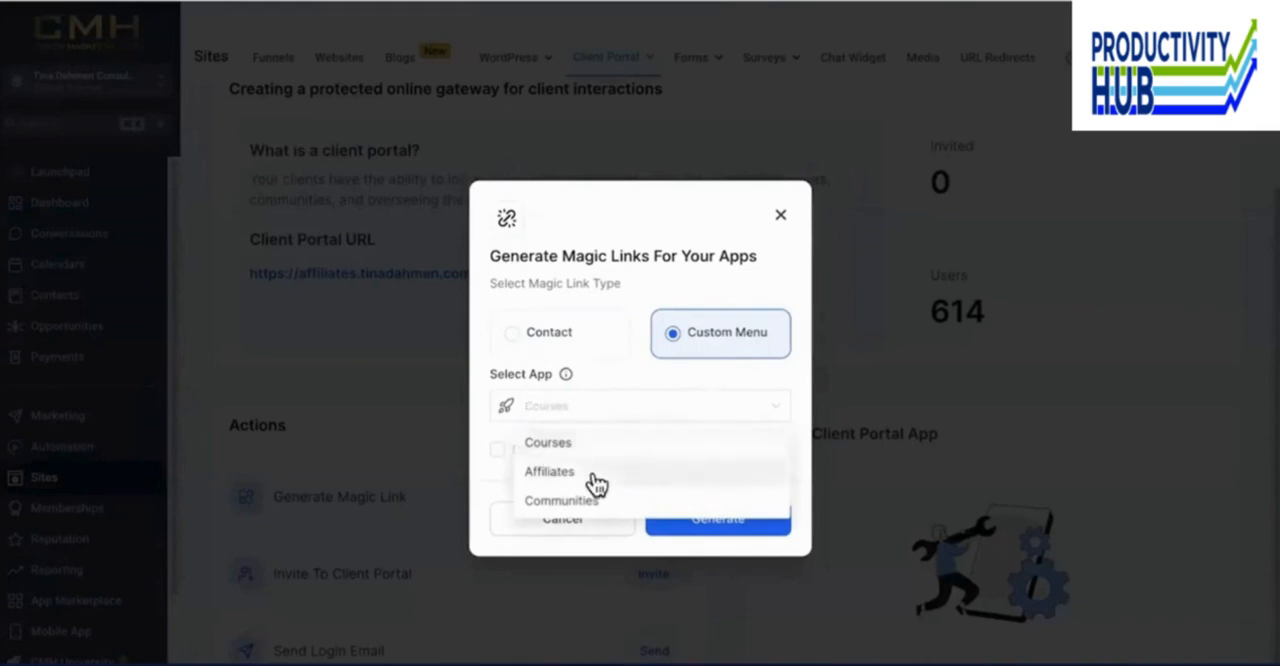
left_click(590, 444)
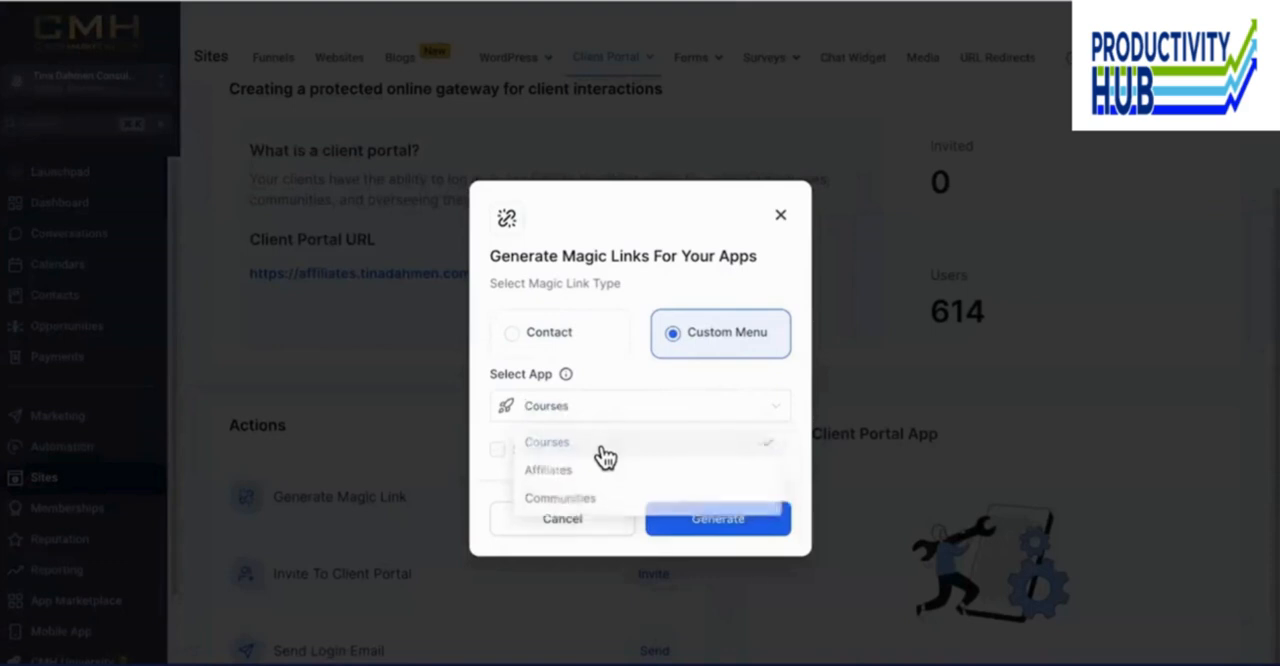
left_click(707, 522)
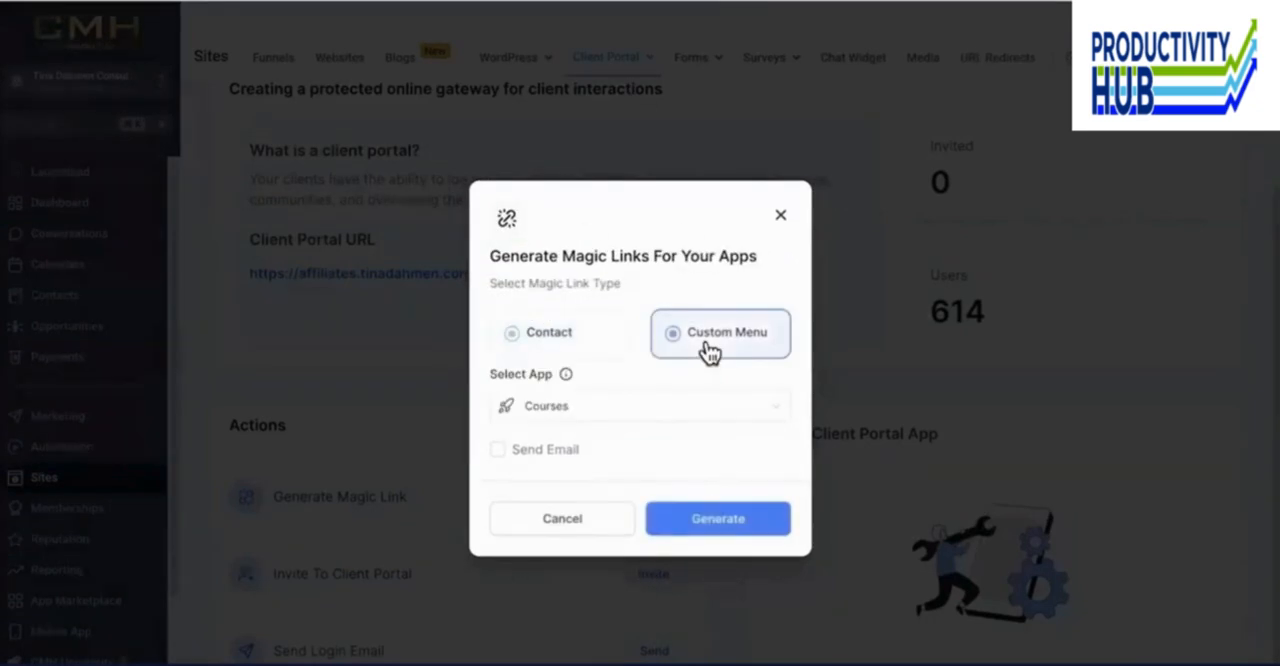
left_click(648, 410)
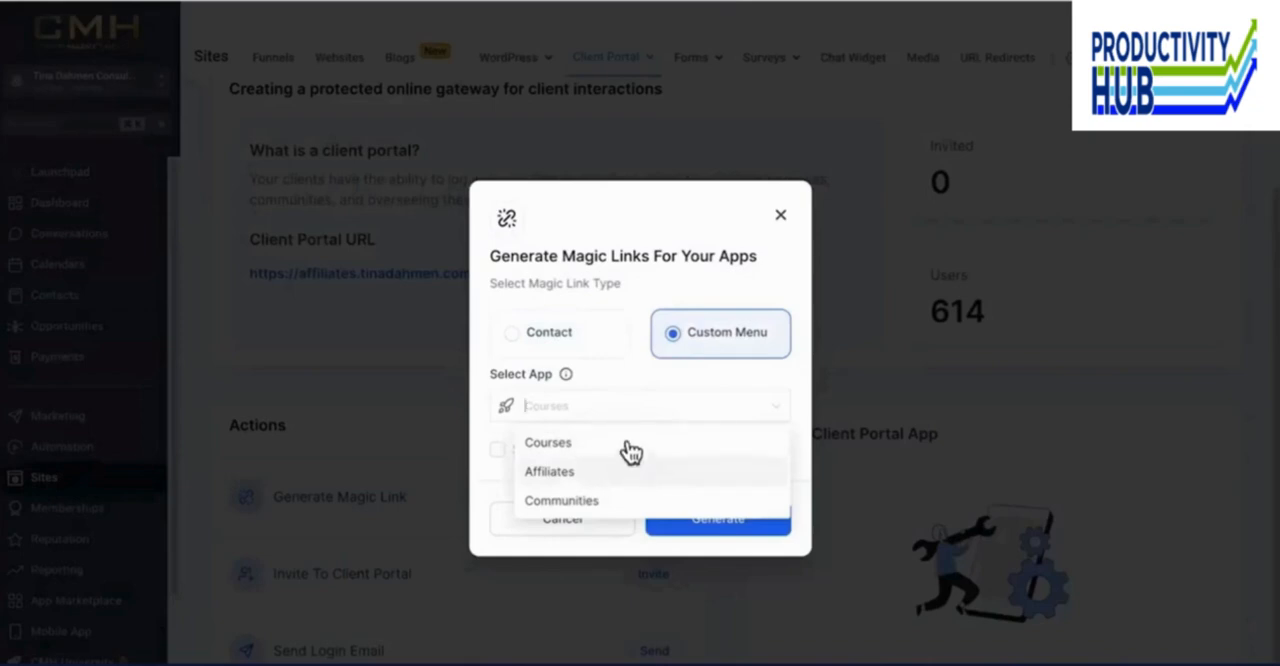
left_click(634, 480)
left_click(628, 406)
left_click(623, 506)
left_click(609, 522)
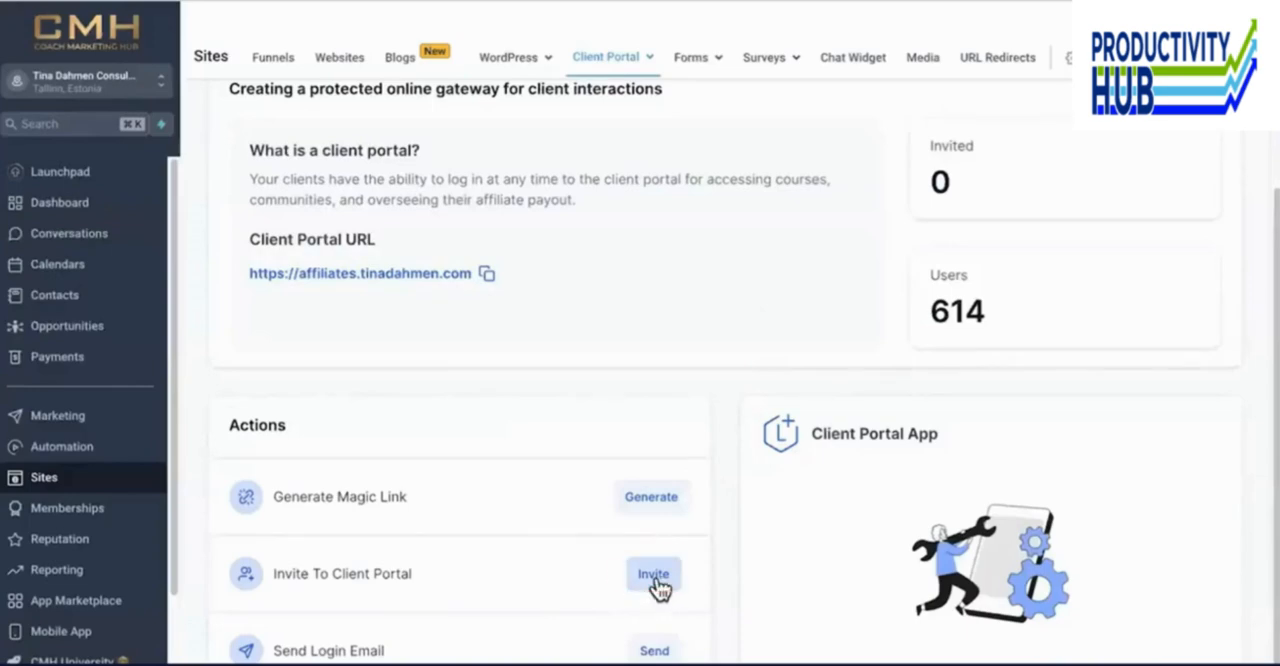
- Invite a contact to the client portal by searching for the contact's name and sending the invitation
left_click(655, 578)
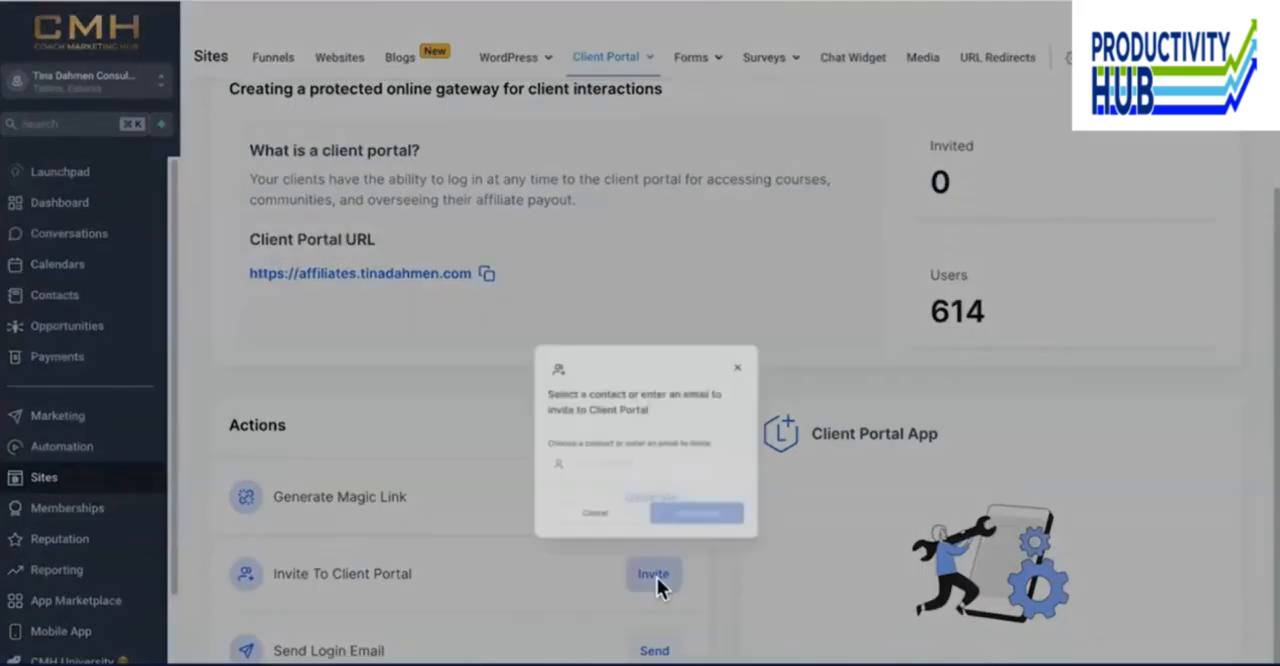
left_click(577, 405)
type("tina")
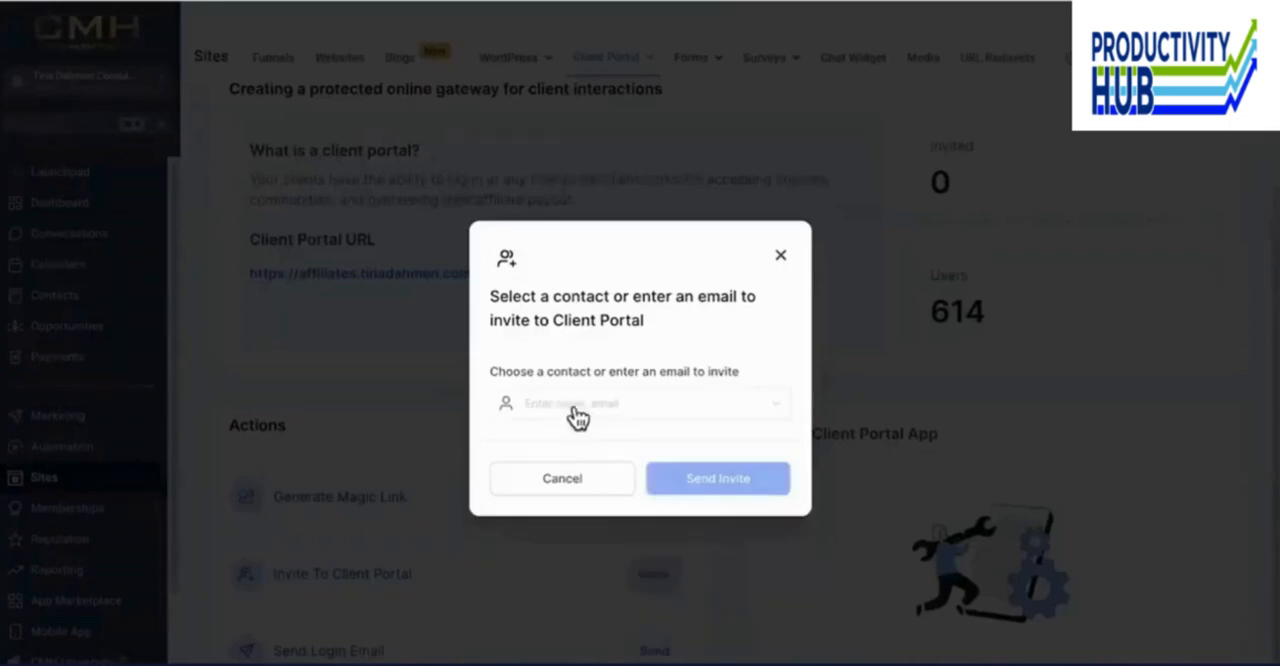
left_click(576, 407)
type("tina")
left_click(640, 476)
left_click(710, 481)
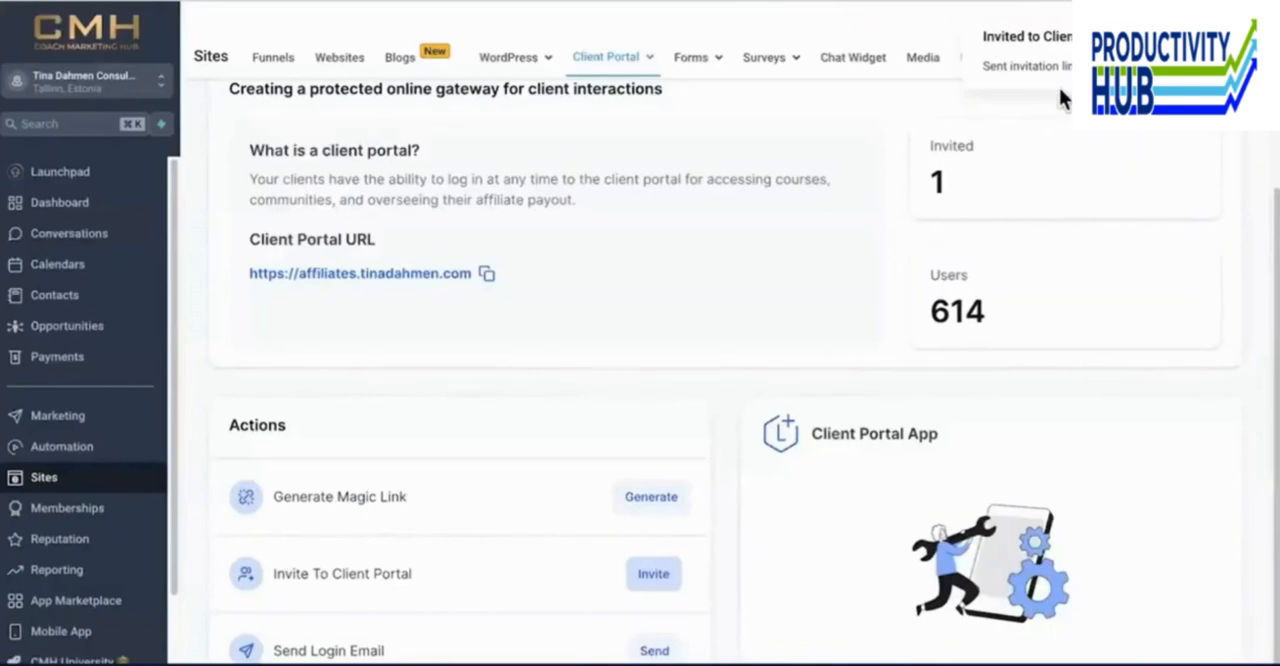
- Send a login email with a magic link to a contact found by name
left_click(655, 651)
left_click(654, 650)
left_click(600, 405)
type("tina")
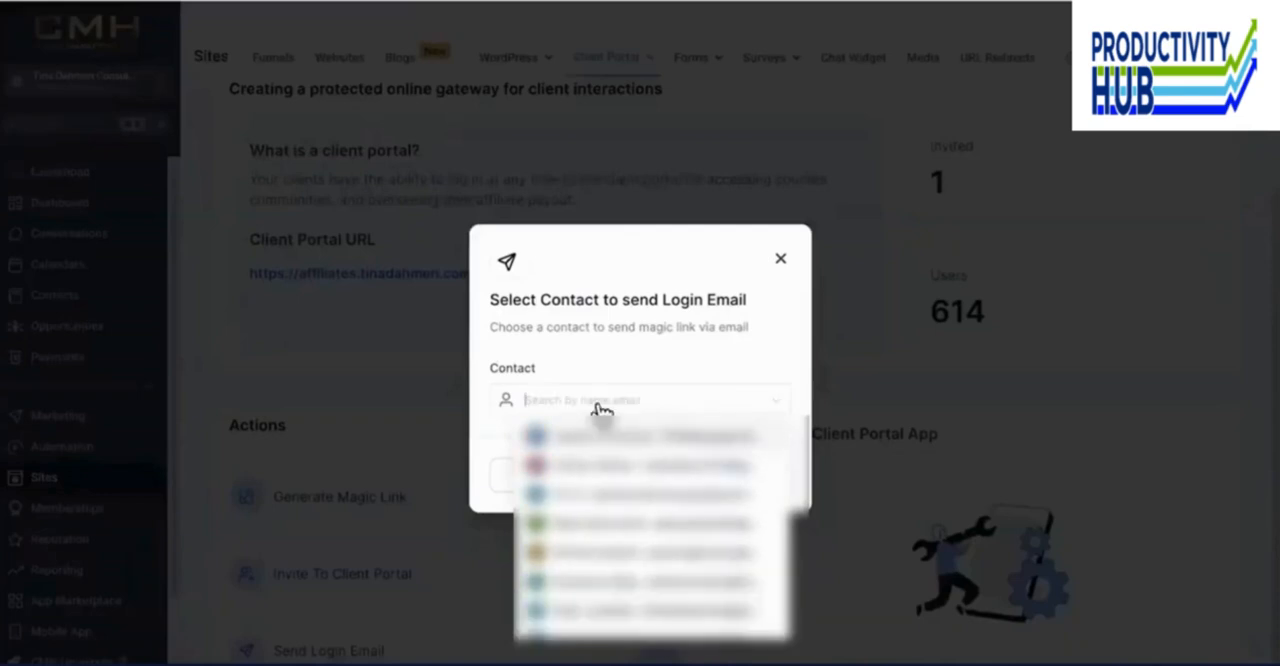
type("tina")
left_click(678, 529)
left_click(671, 323)
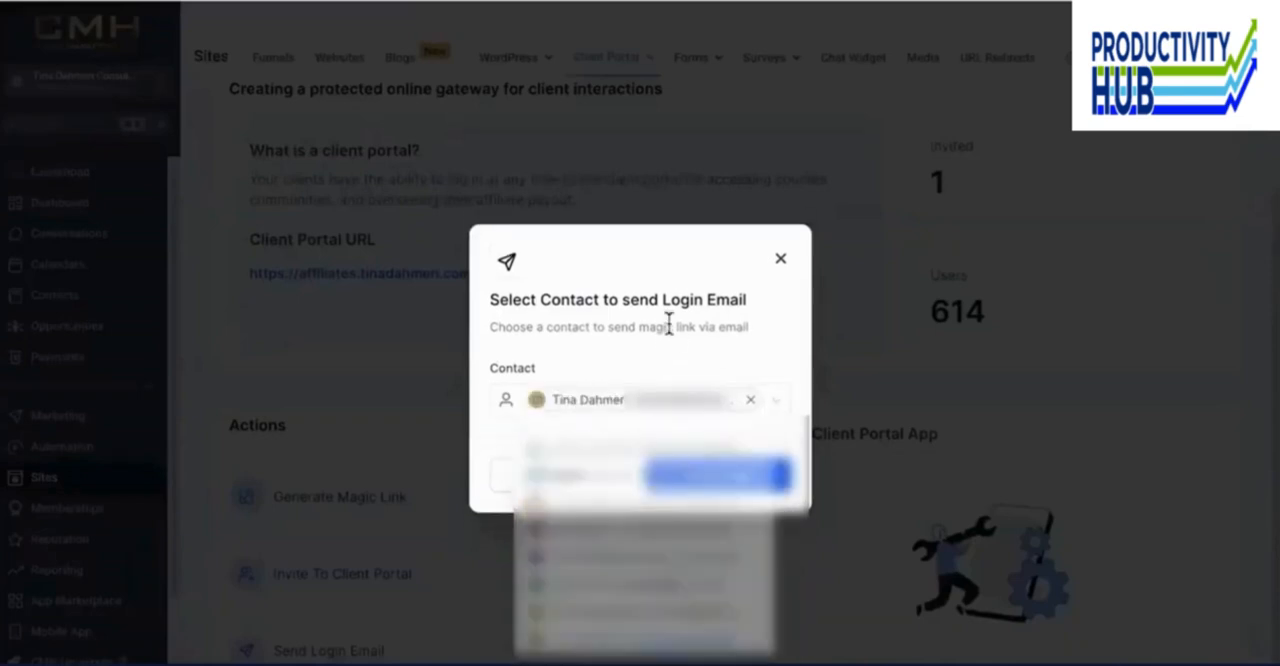
left_click(712, 476)
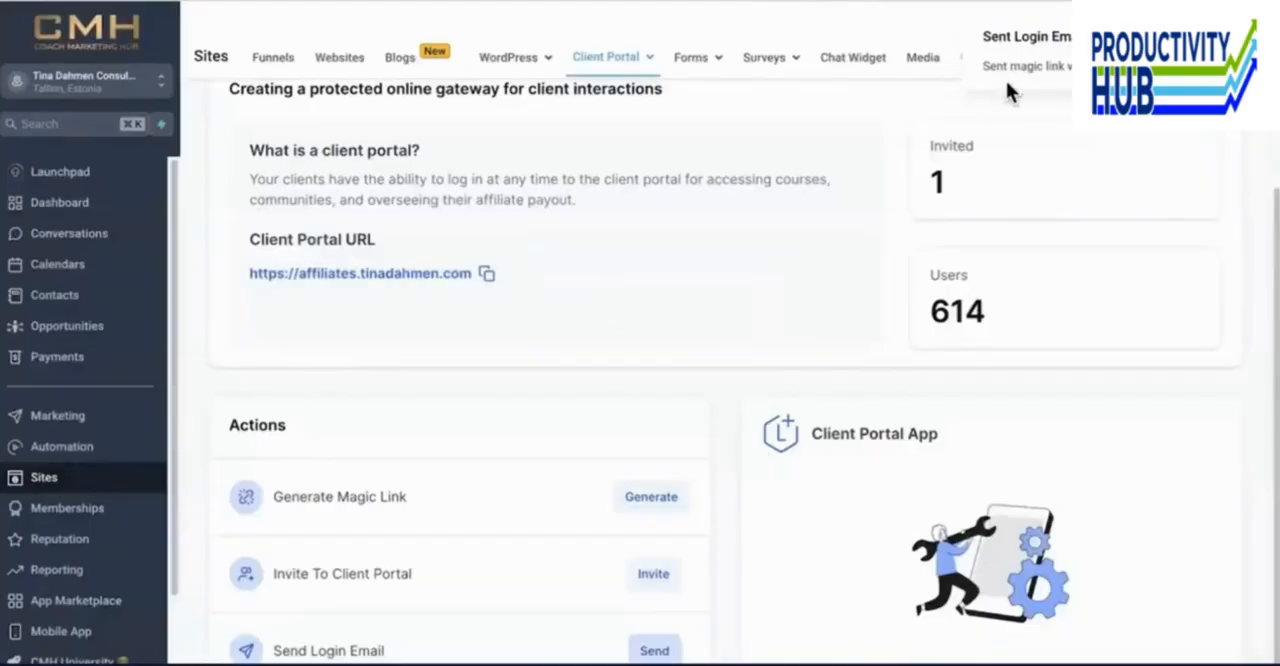
- Open the portal's App Permissions and check the Communities, Courses and Affiliates child apps against the client portal's home page
mouse_move(622, 62)
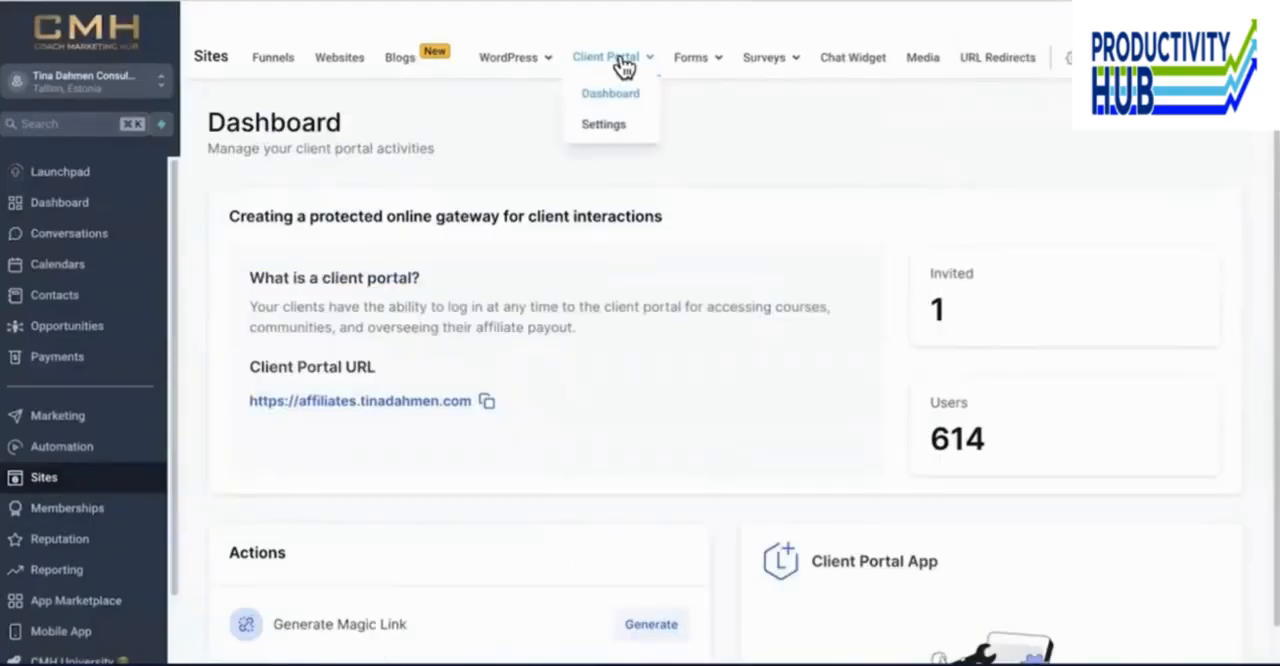
left_click(604, 125)
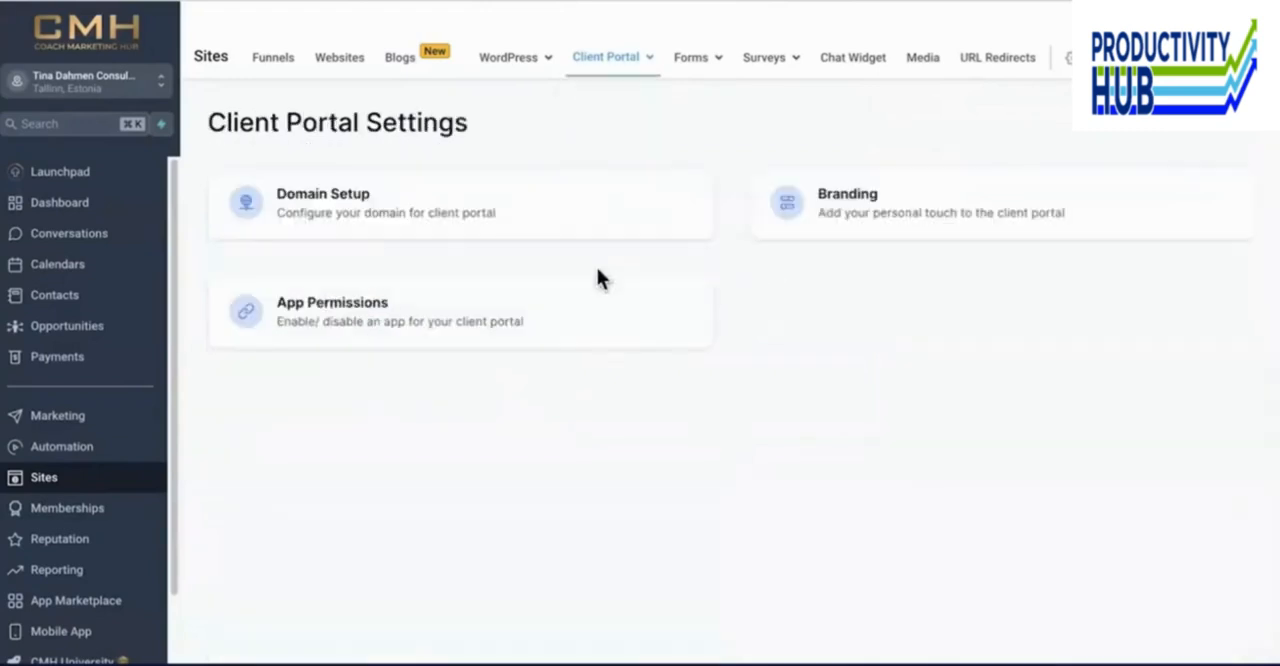
left_click(426, 318)
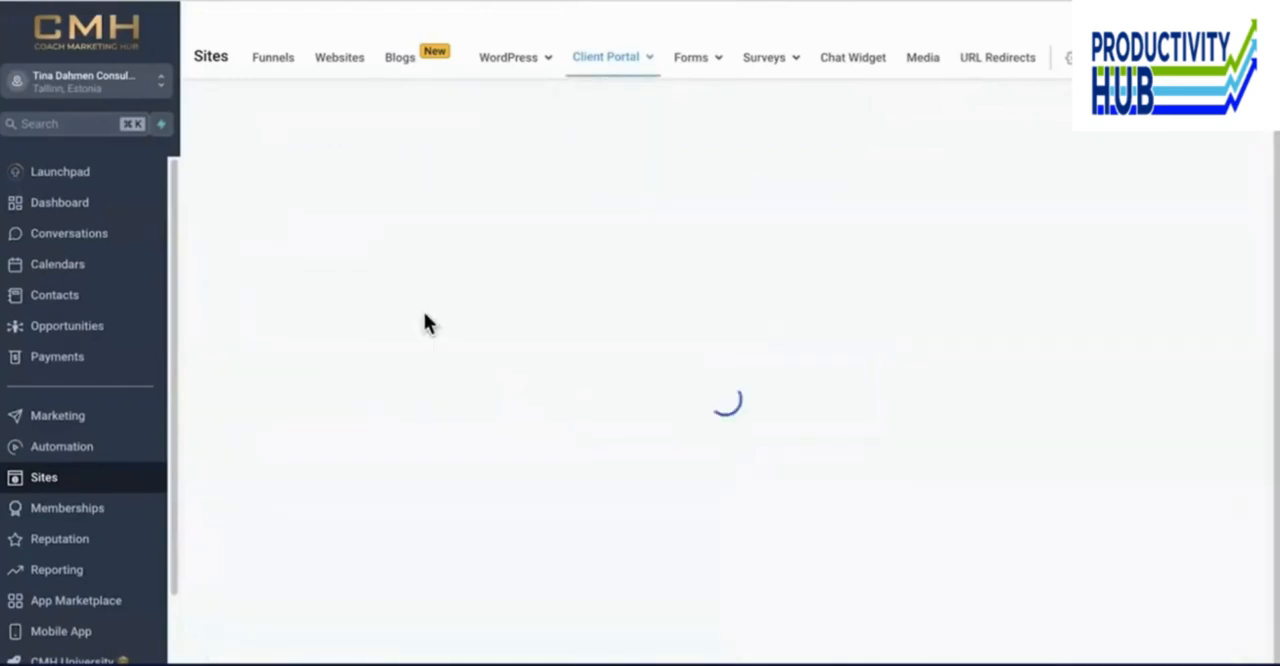
scroll(970, 395, "up", 1)
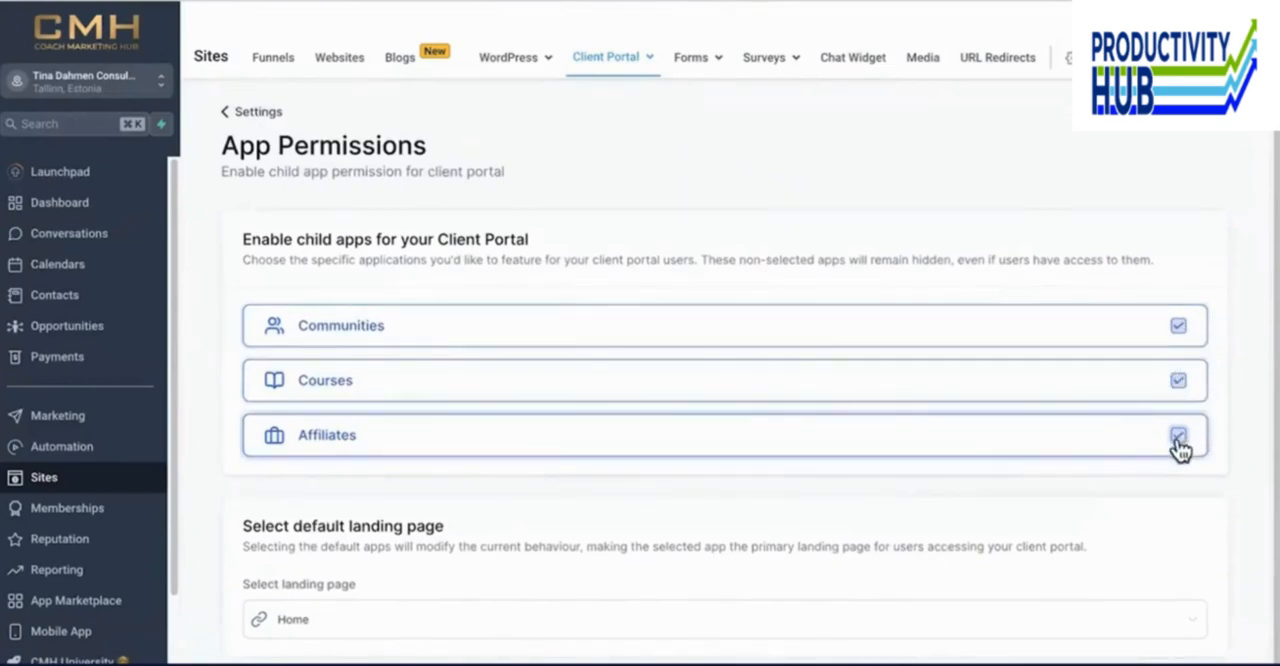
scroll(1146, 401, "up", 1)
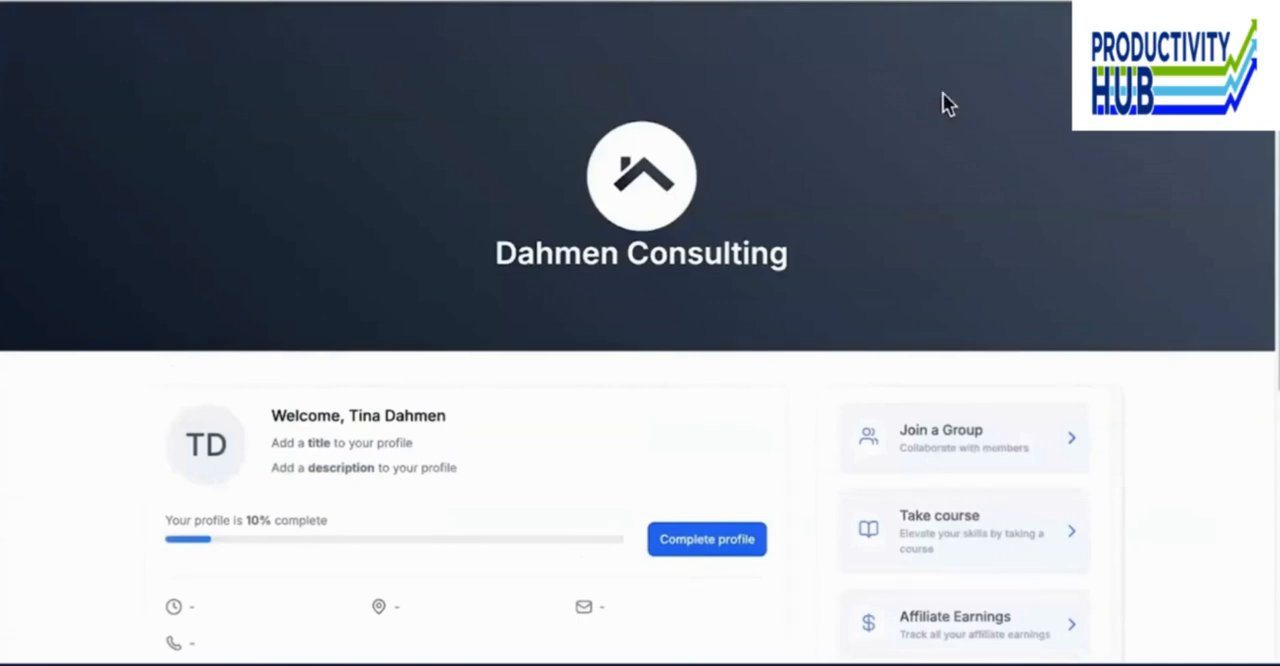
left_click(1140, 28)
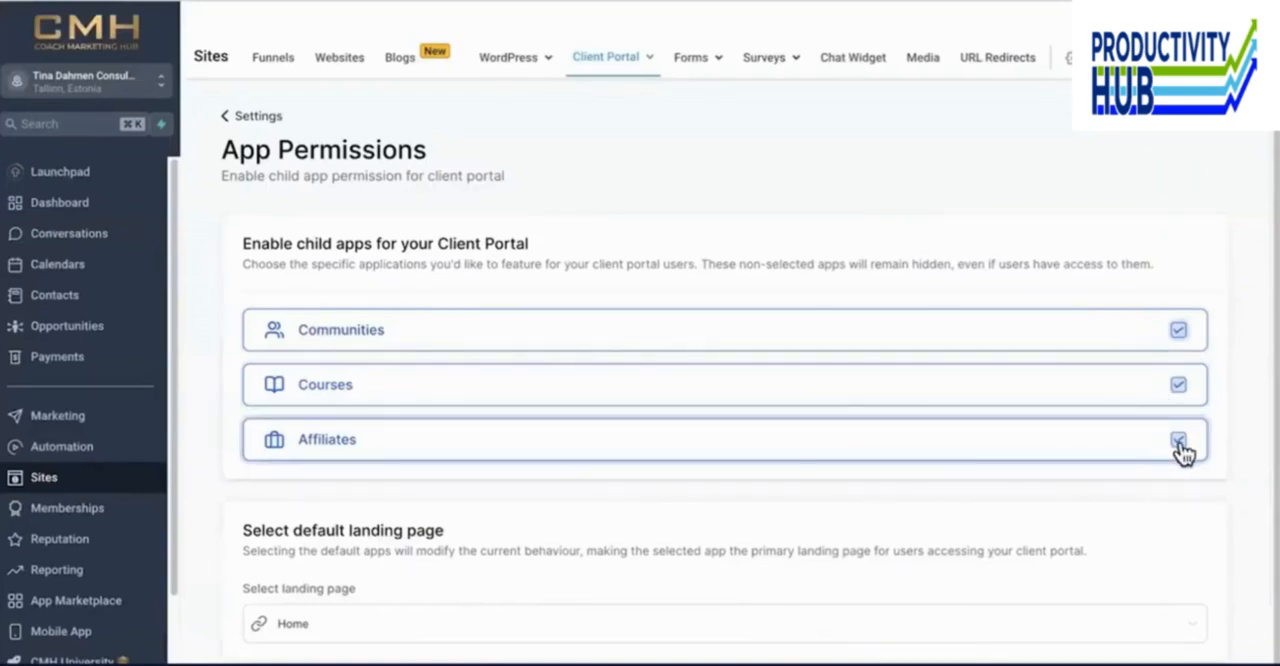
left_click(1179, 441)
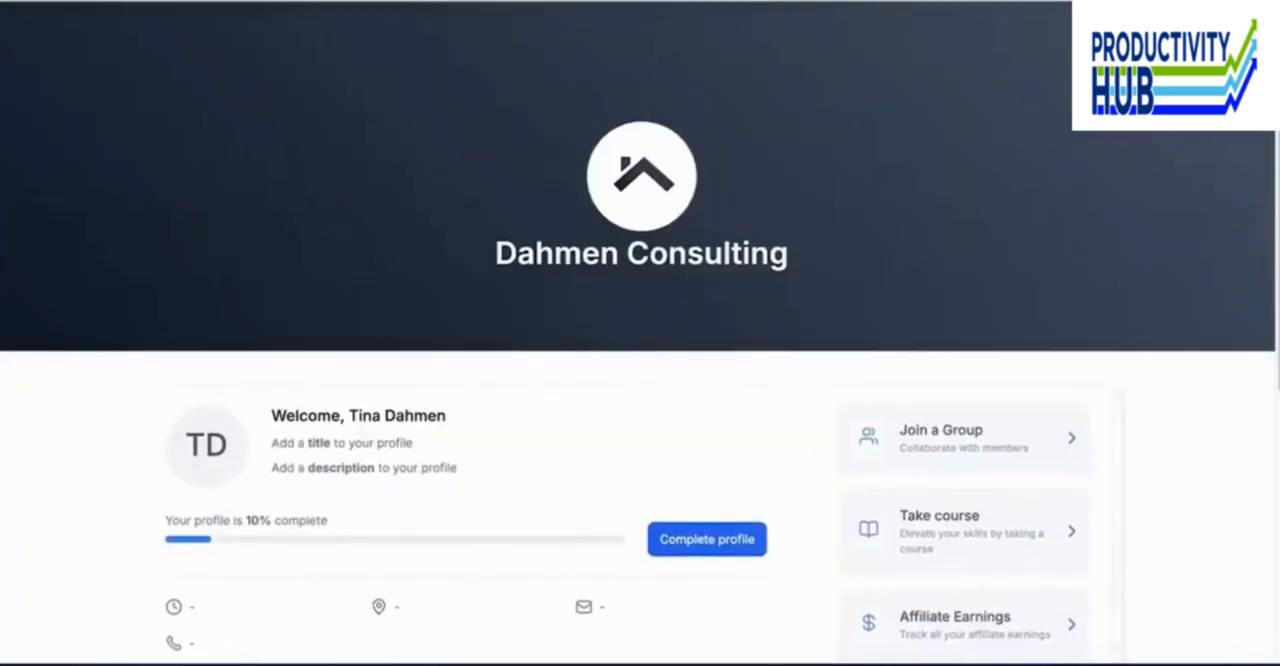
- Open the member's profile for editing in the client portal and examine the Basic Information fields
left_click(1234, 36)
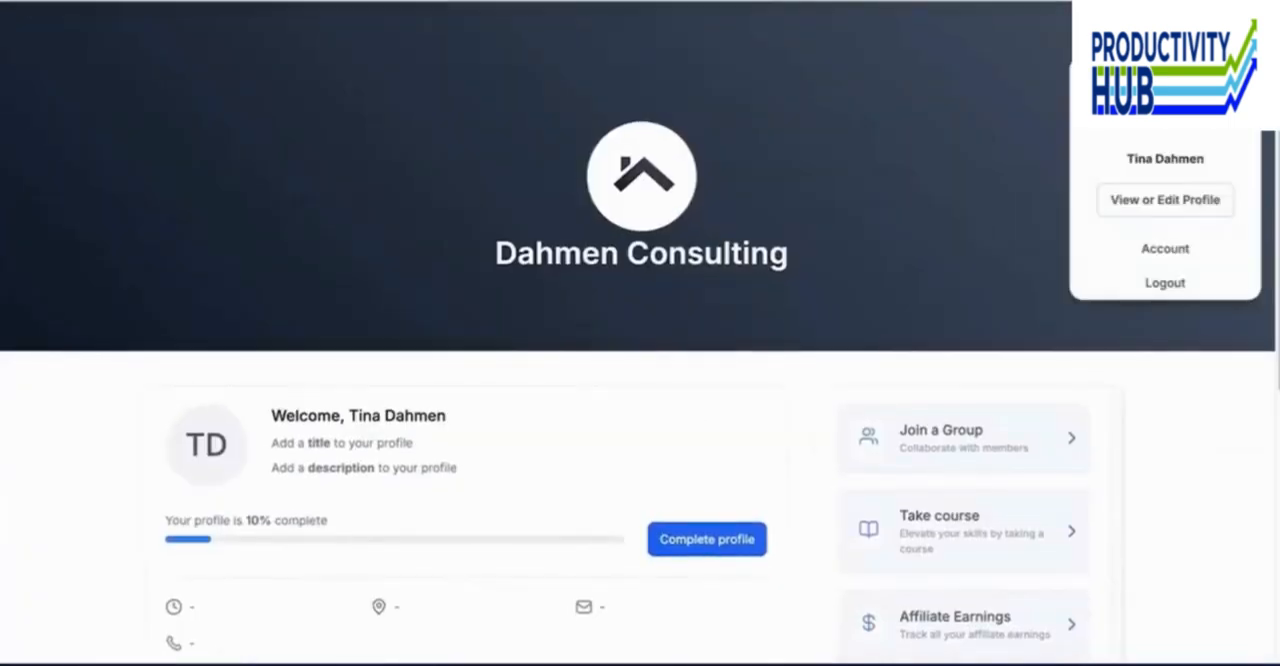
left_click(1186, 214)
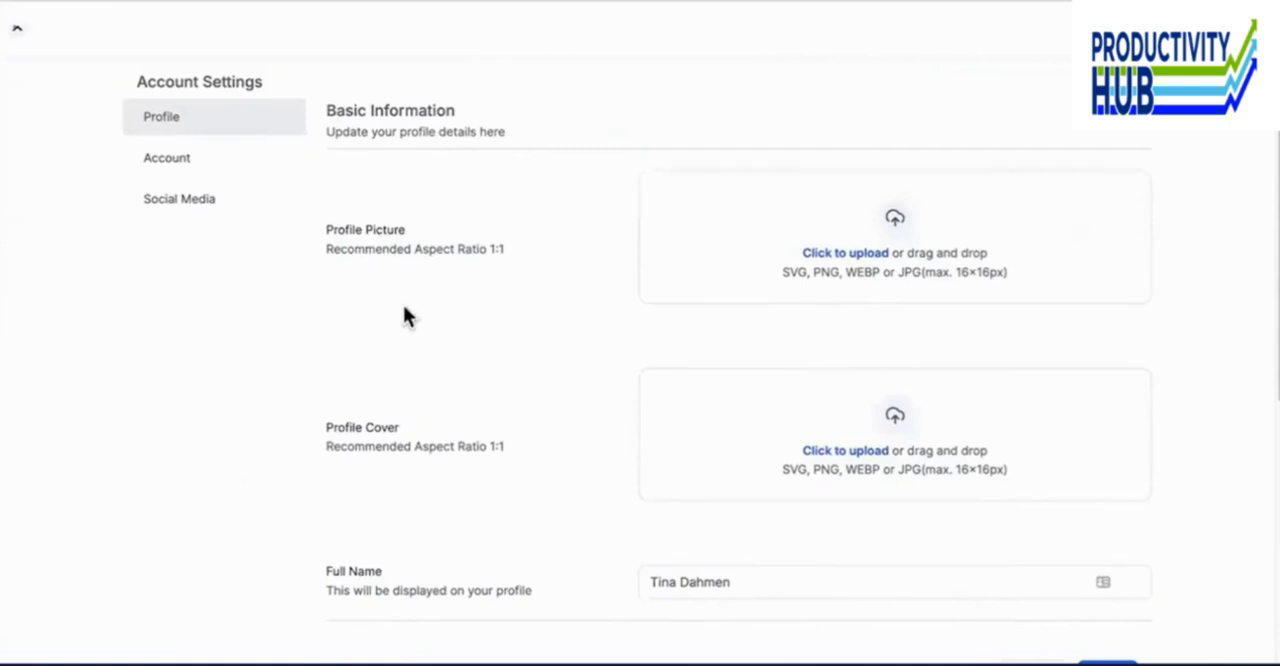
left_click(822, 263)
scroll(822, 263, "down", 3)
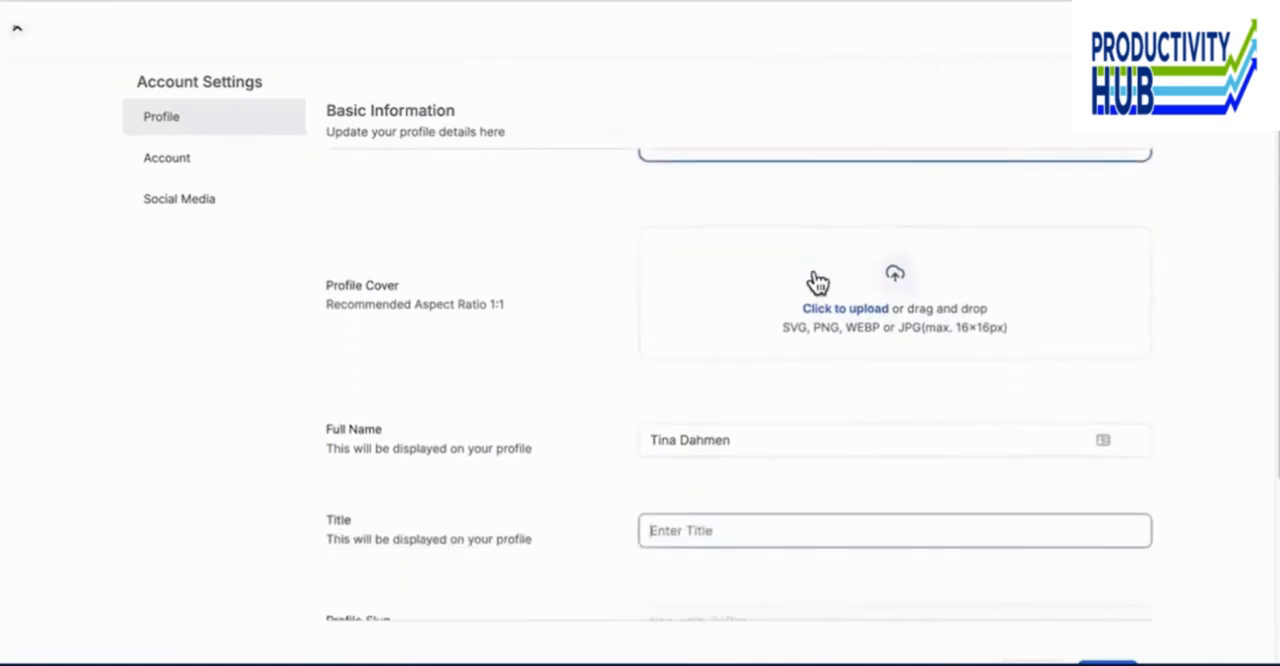
scroll(823, 330, "down", 1)
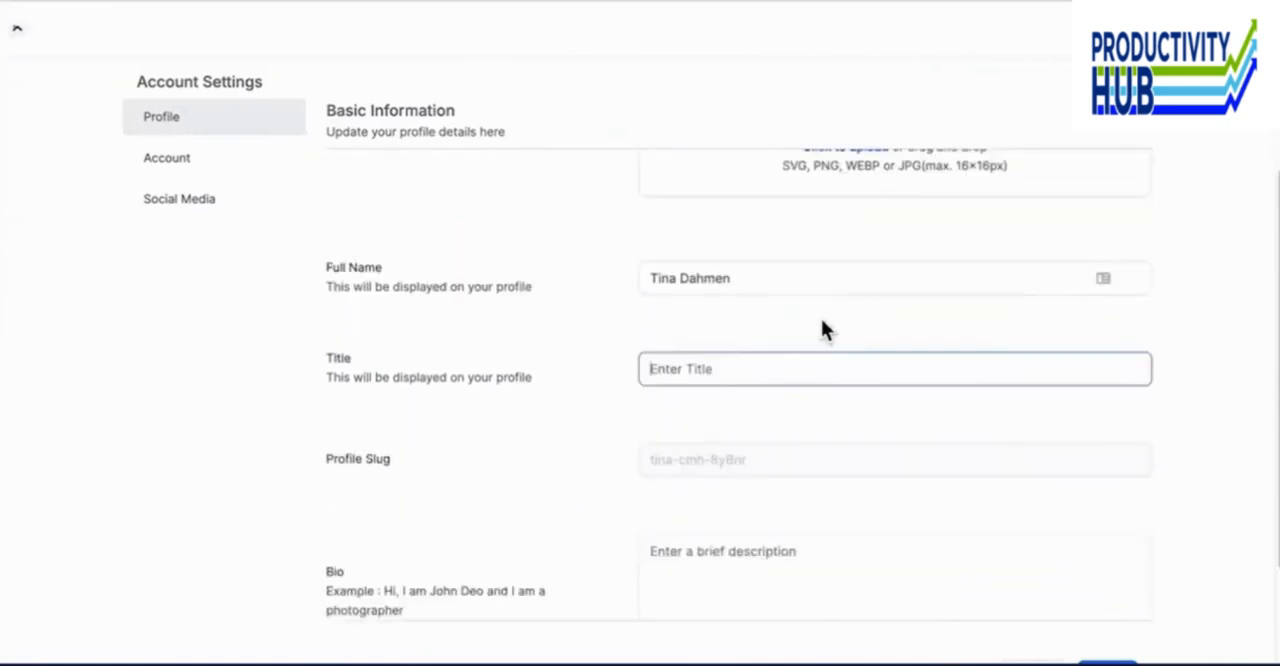
- Examine the Title, Profile Slug and Bio fields in the profile's Basic Information
scroll(823, 330, "up", 1)
scroll(823, 330, "down", 1)
scroll(821, 330, "down", 1)
scroll(821, 330, "up", 1)
scroll(821, 330, "down", 2)
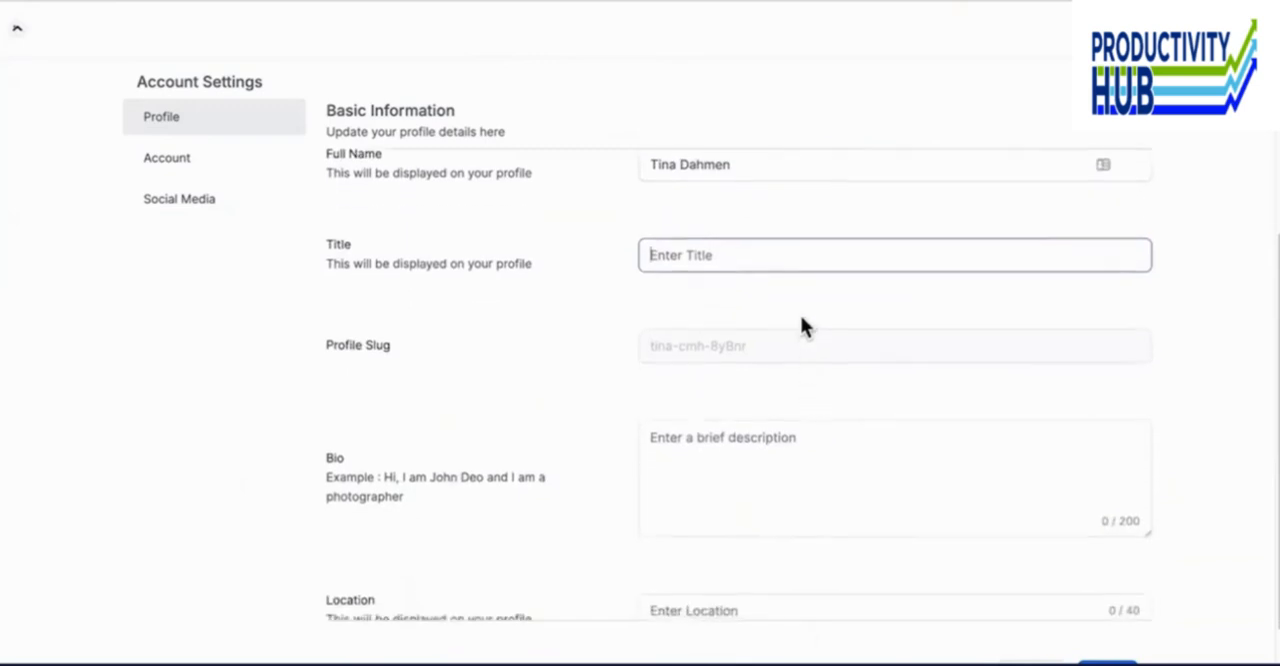
left_click(737, 374)
scroll(737, 374, "down", 2)
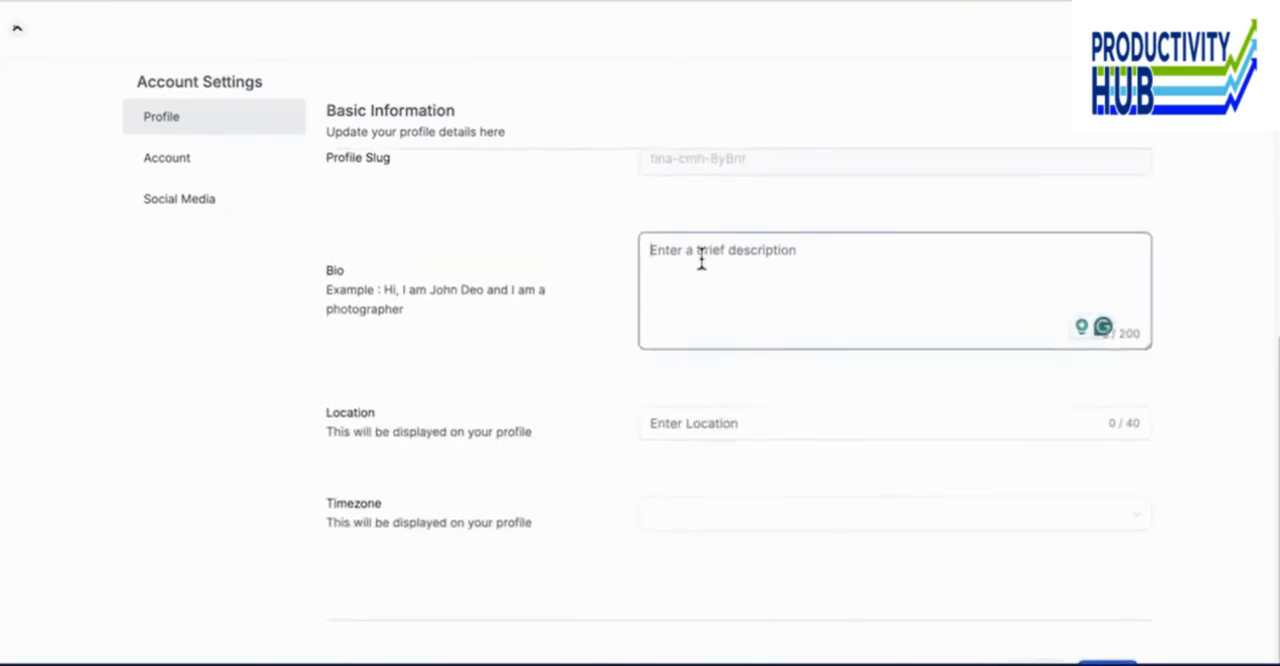
- Enter Dubai as the profile's location and look through the available Timezone options
left_click(689, 430)
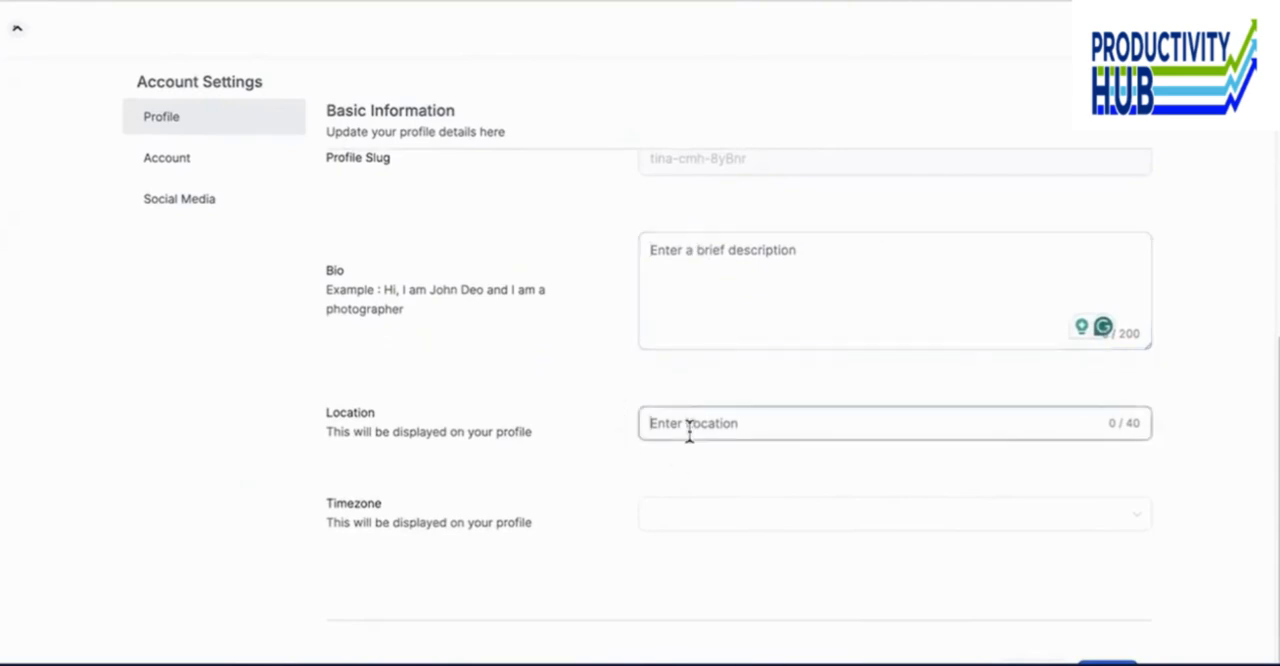
type("Dubai")
left_click(940, 510)
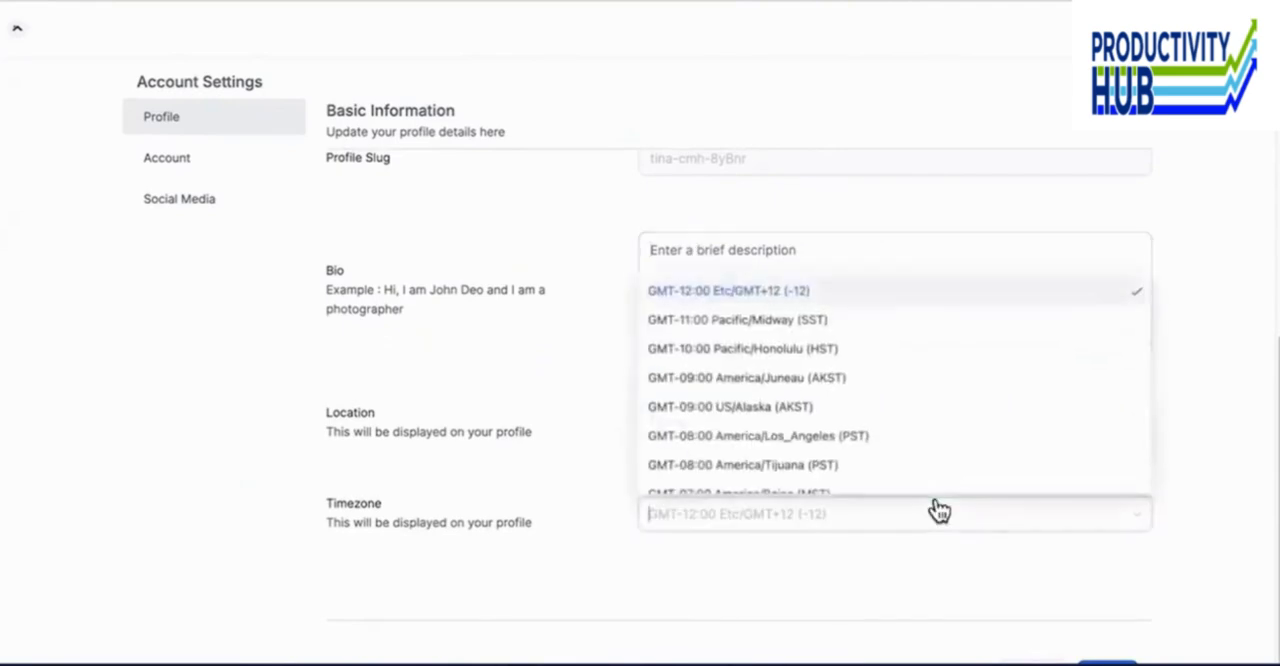
scroll(923, 480, "down", 2)
scroll(921, 480, "up", 2)
scroll(921, 472, "down", 2)
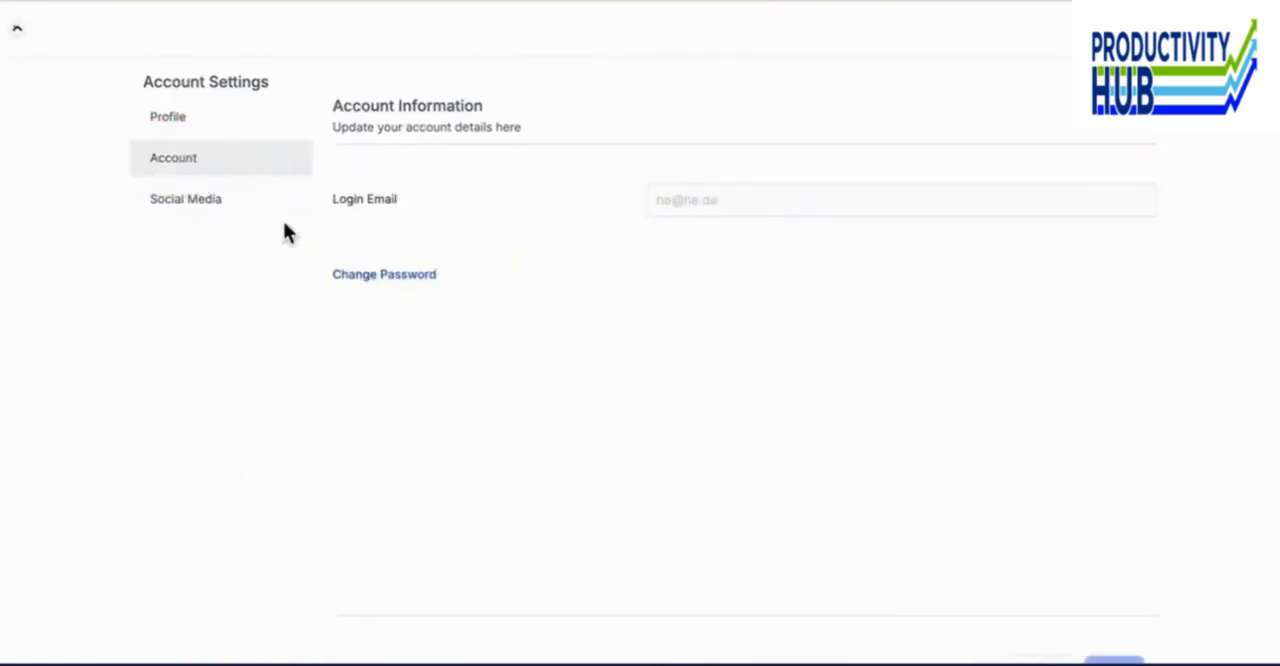
- View the Social Media account settings and examine the profile summary with its contact and social links on the portal's home page
left_click(245, 208)
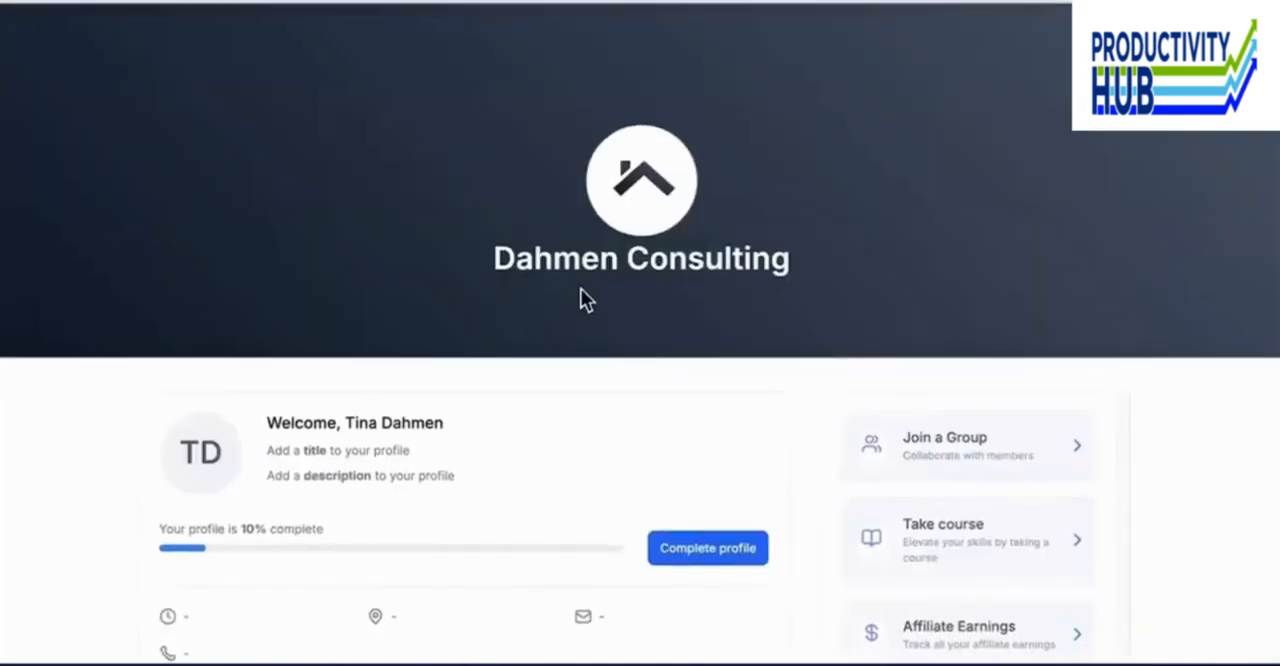
scroll(3, 591, "down", 2)
scroll(2, 591, "up", 1)
scroll(2, 591, "down", 2)
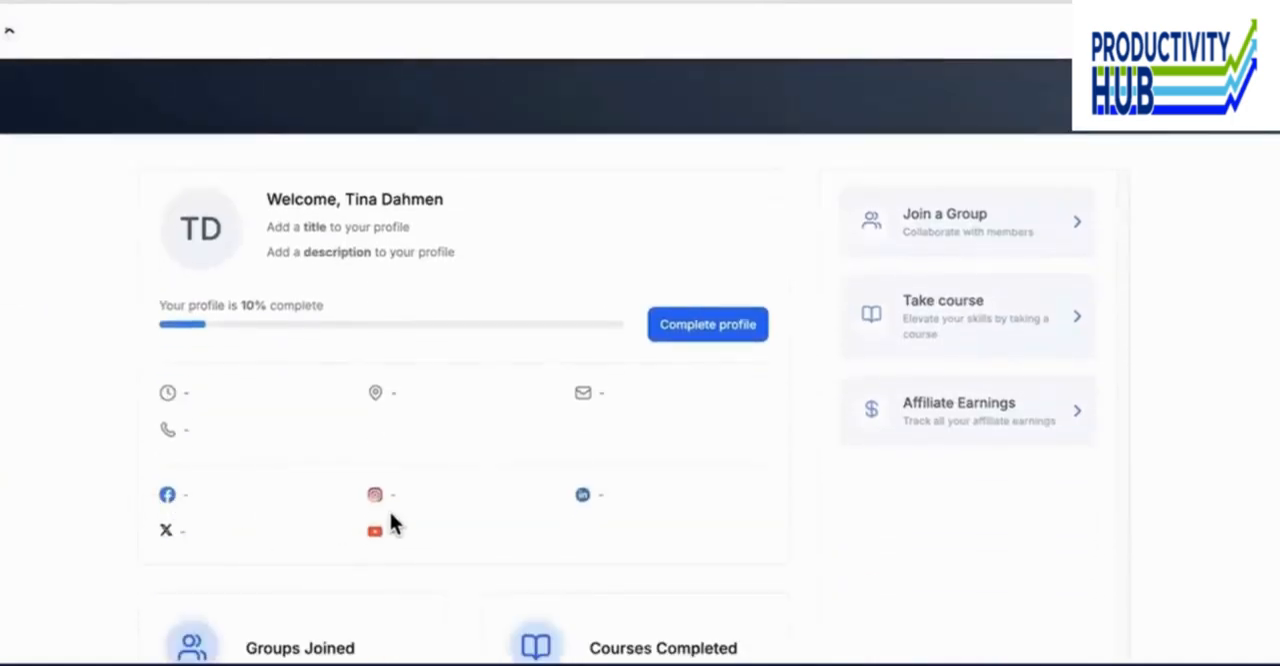
scroll(391, 520, "up", 1)
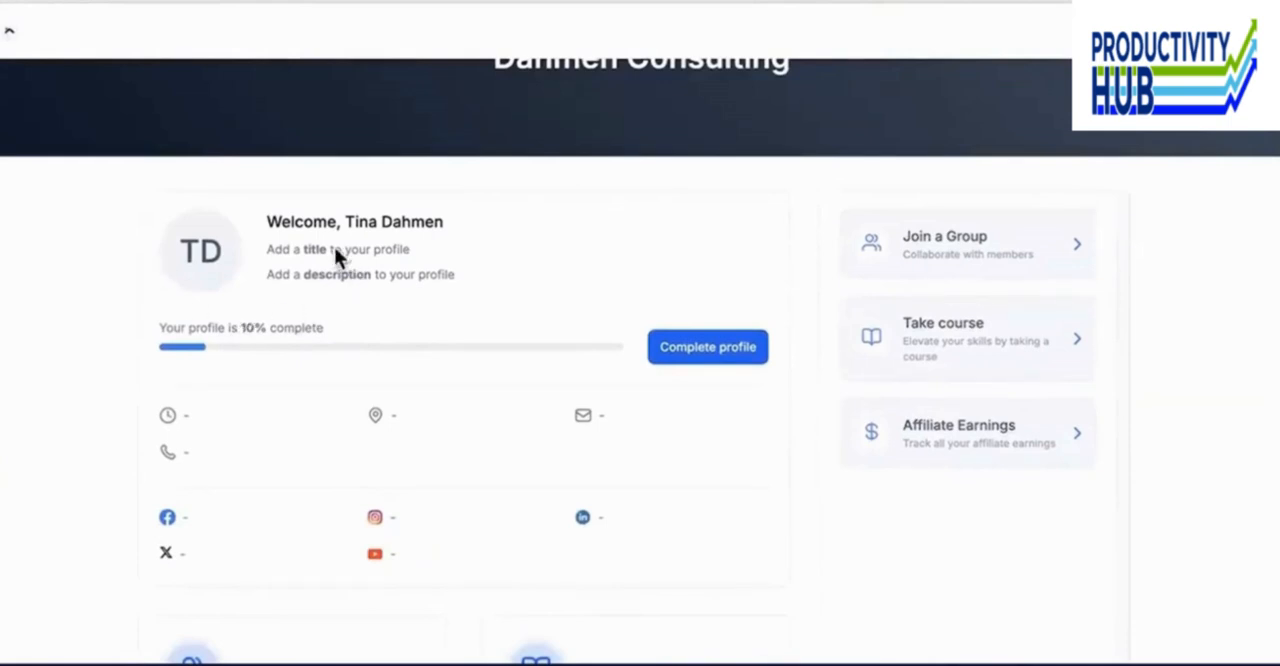
scroll(291, 528, "down", 1)
scroll(291, 528, "up", 1)
scroll(291, 524, "down", 3)
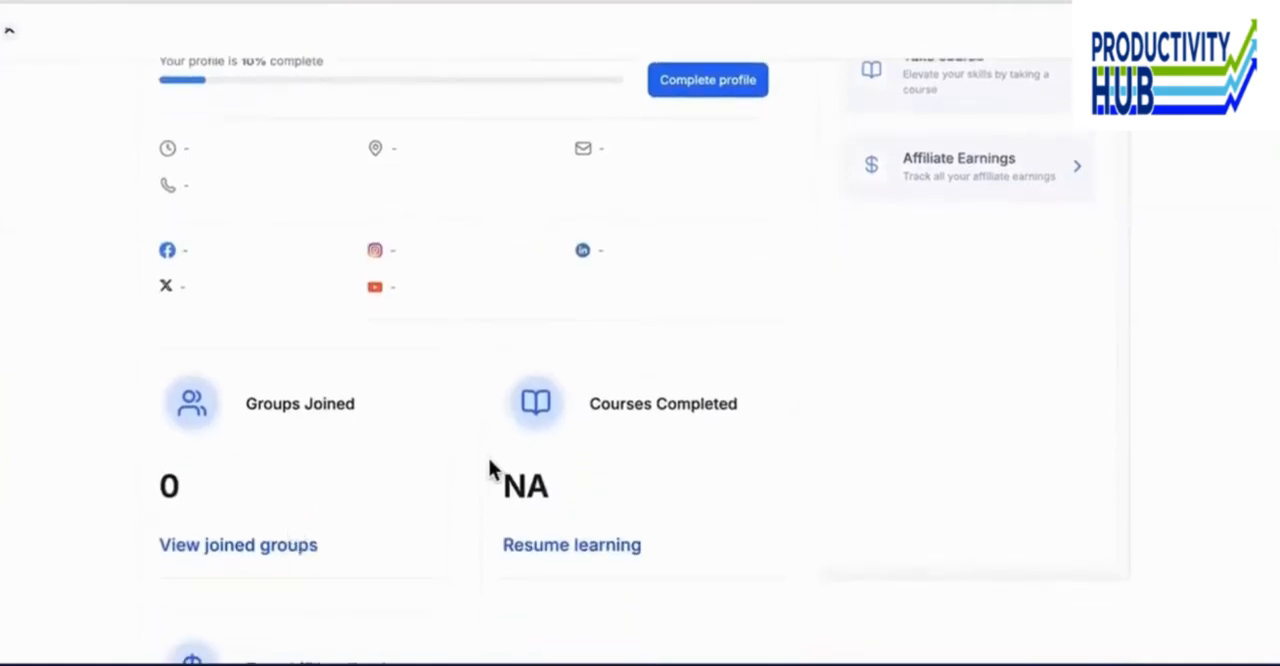
- Examine the home page's Groups Joined, Courses Completed and Total Affiliate Earning cards and its group, course and affiliate shortcuts
scroll(320, 650, "down", 1)
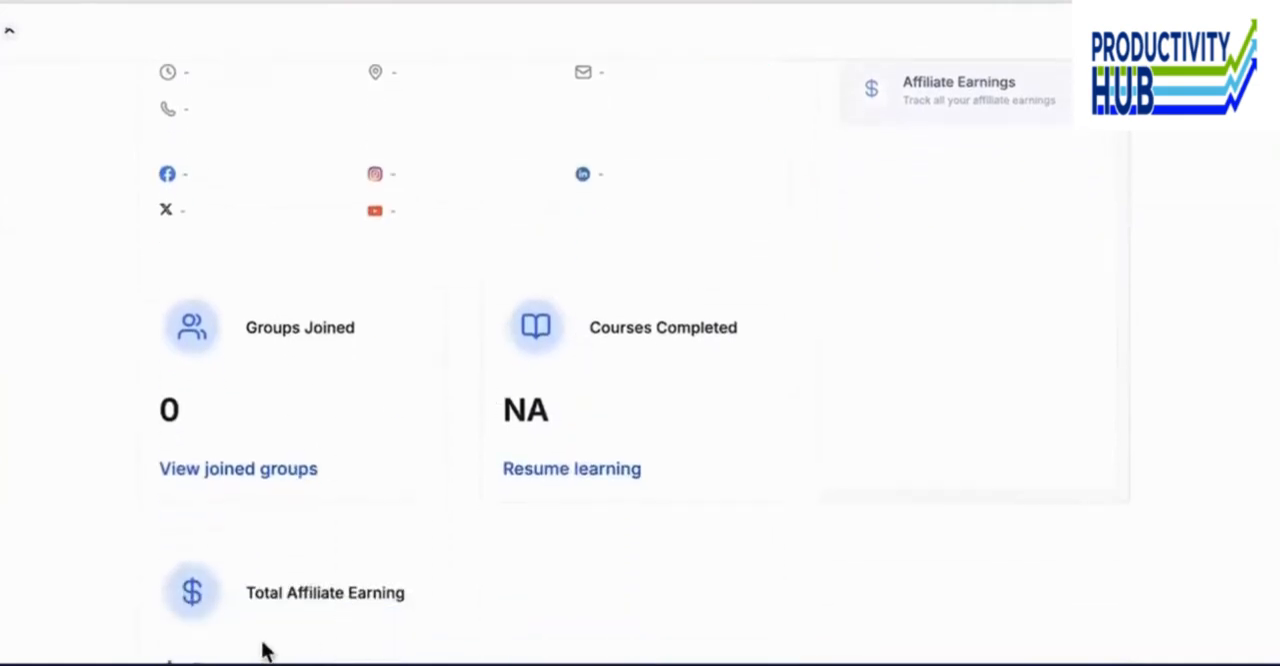
scroll(445, 578, "down", 1)
scroll(445, 578, "up", 1)
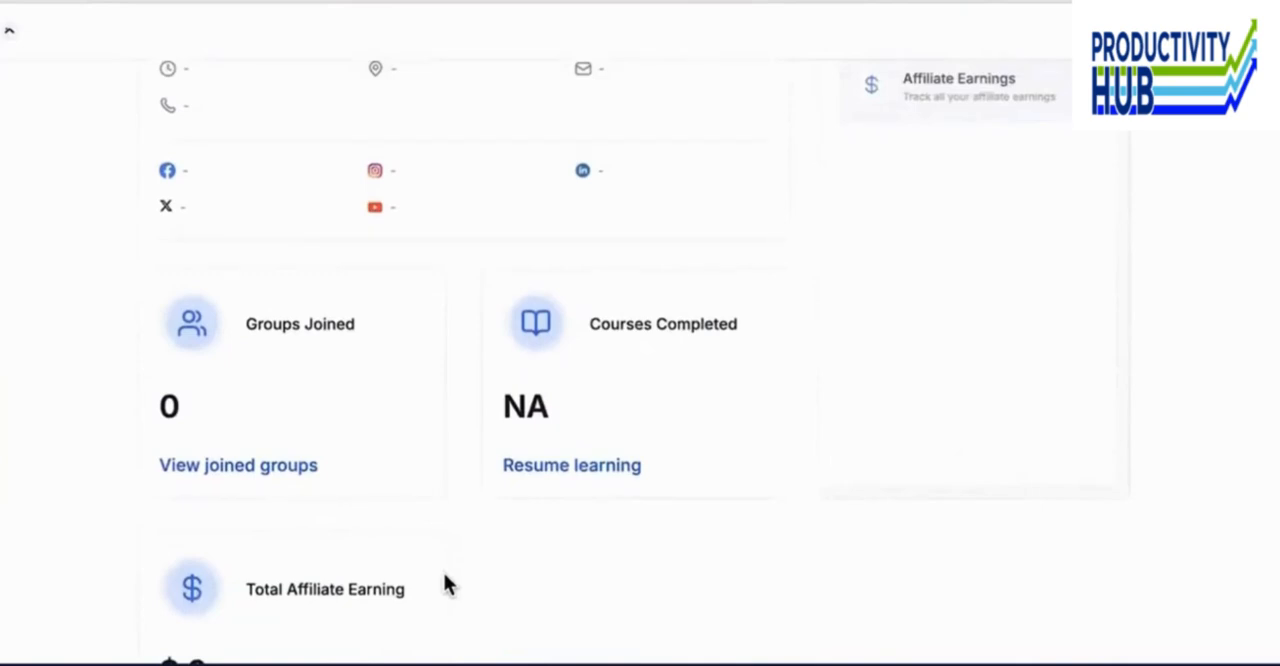
scroll(445, 578, "up", 1)
scroll(446, 583, "down", 2)
scroll(446, 583, "up", 2)
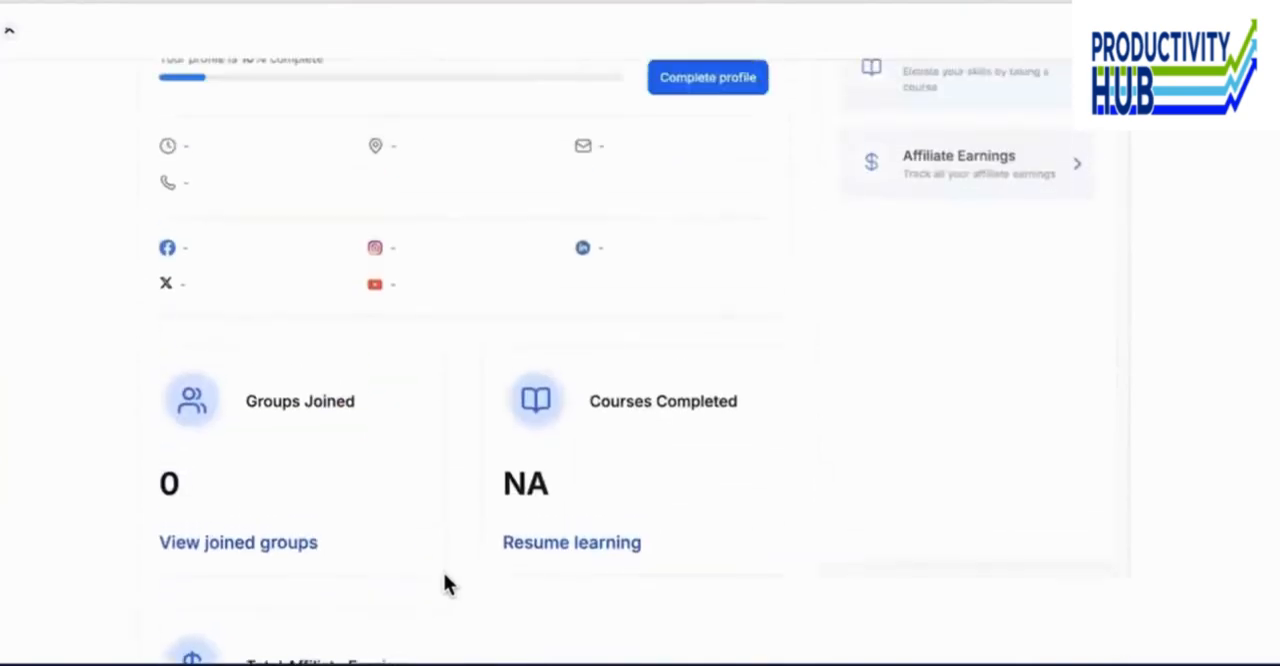
scroll(446, 585, "up", 5)
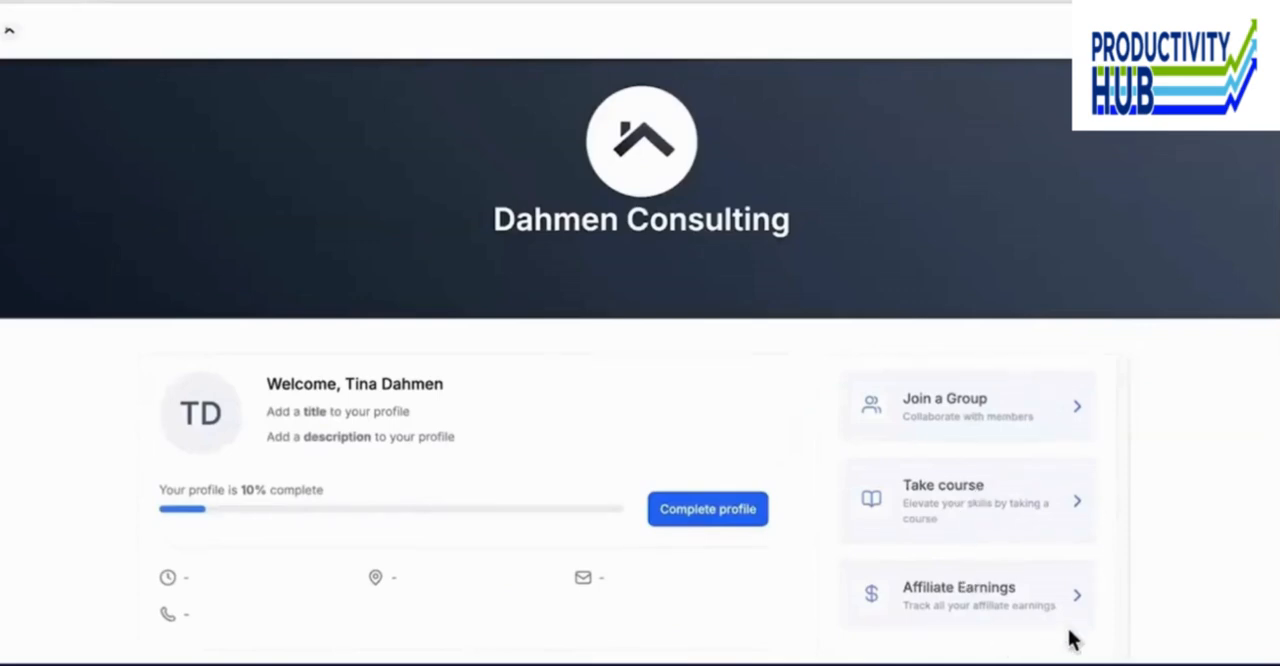
scroll(1000, 640, "up", 1)
scroll(945, 612, "up", 1)
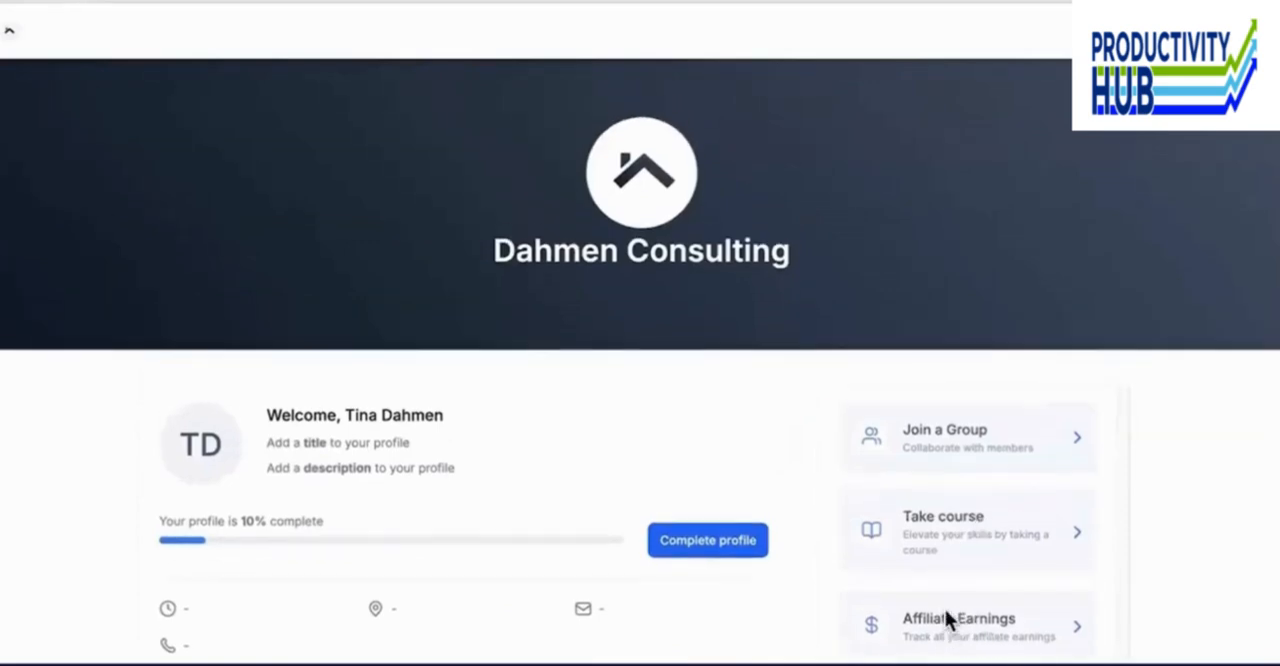